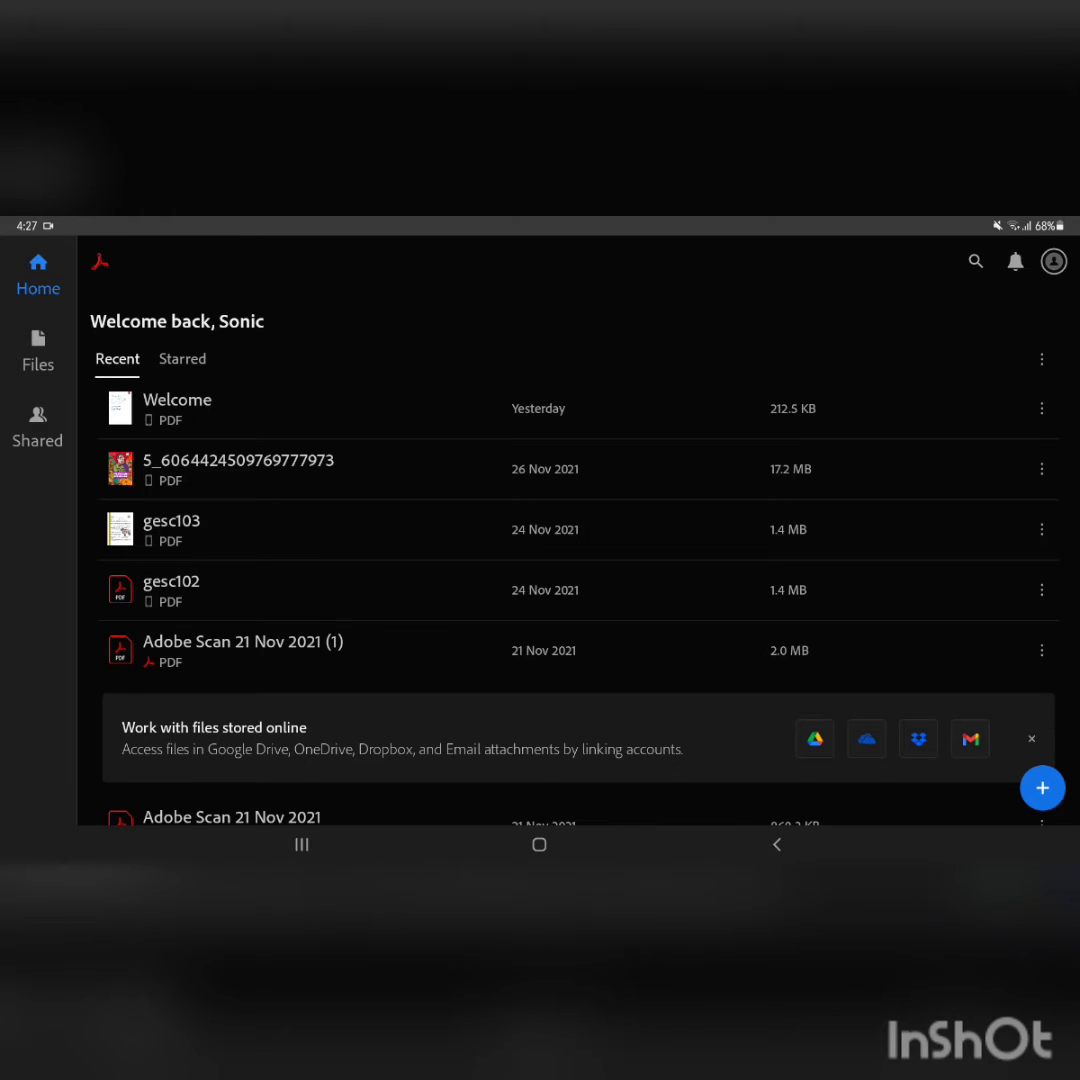
Peek at the New Scan / Create PDF menu from Home, then switch to the Files storage list.
left_click(177, 408)
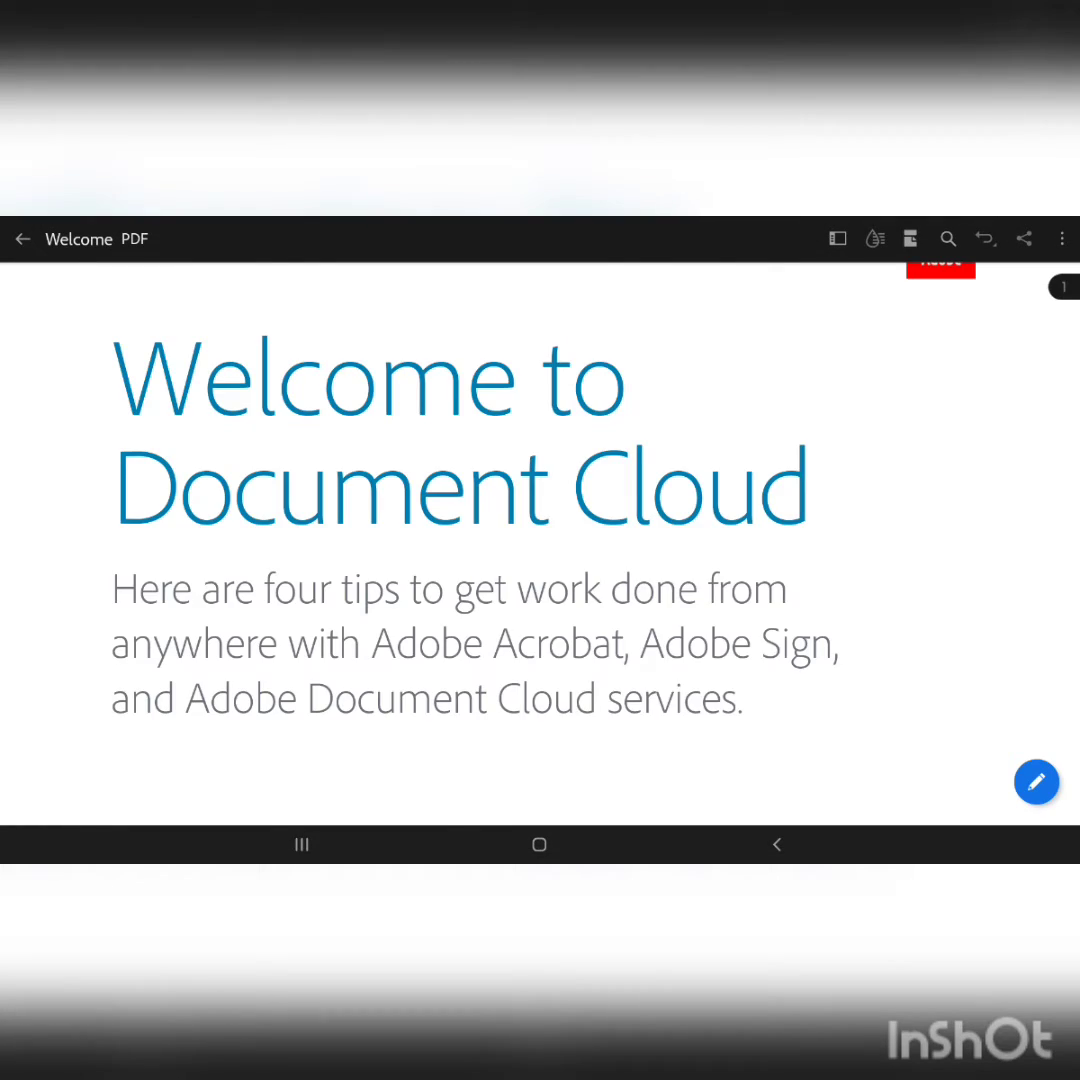
scroll(540, 540, "down", 10)
scroll(540, 540, "down", 5)
scroll(540, 540, "down", 3)
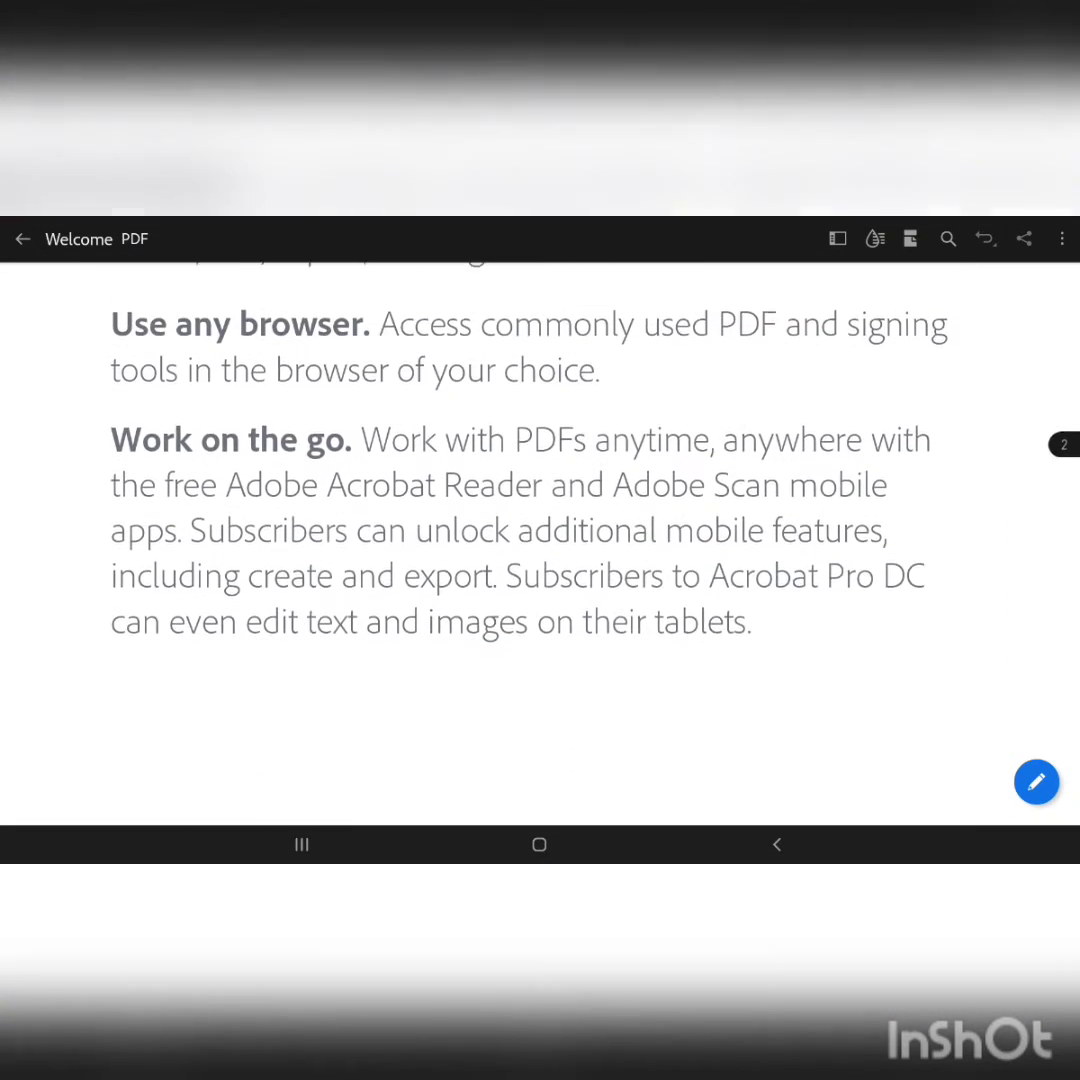
scroll(540, 540, "up", 10)
scroll(540, 540, "up", 5)
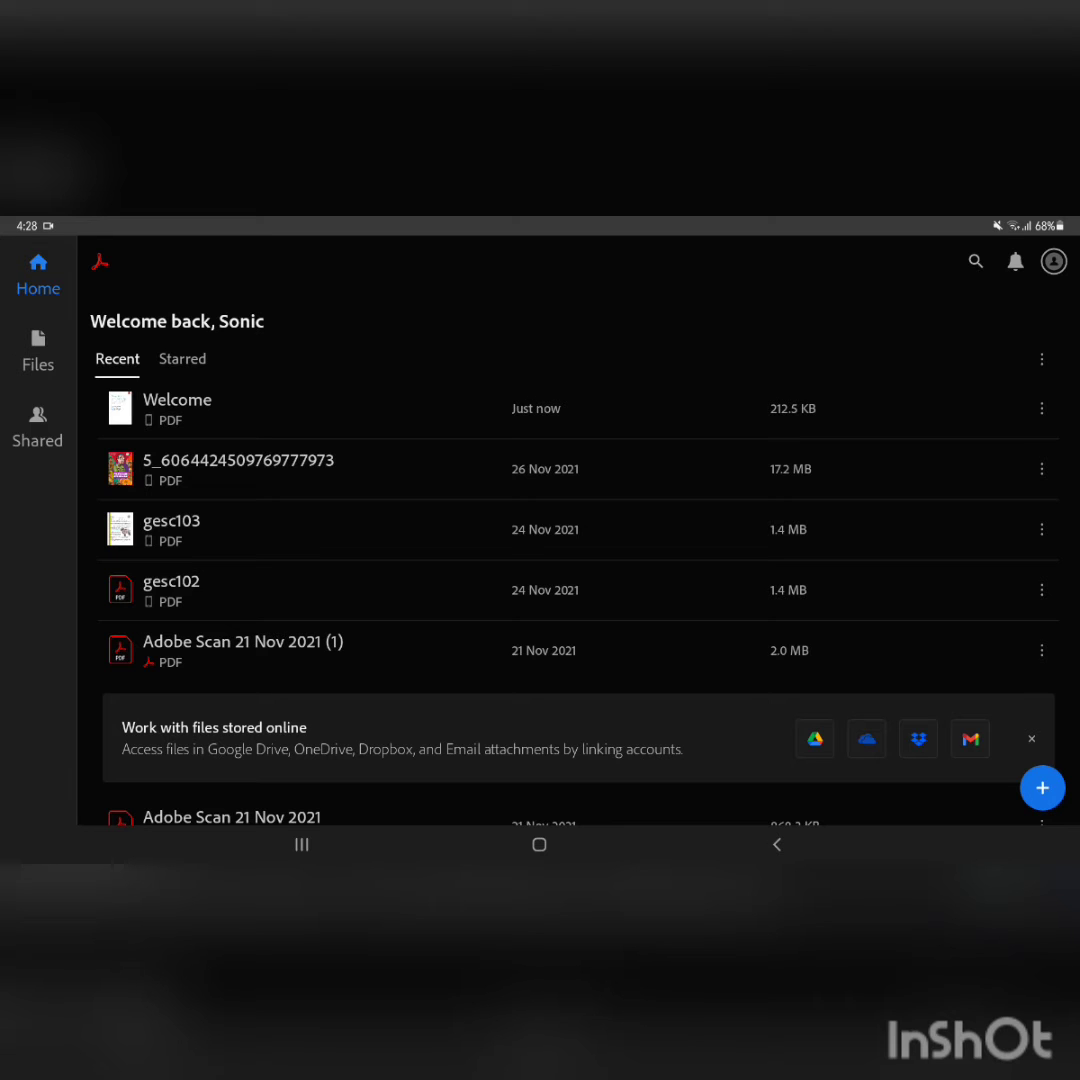
left_click(1042, 787)
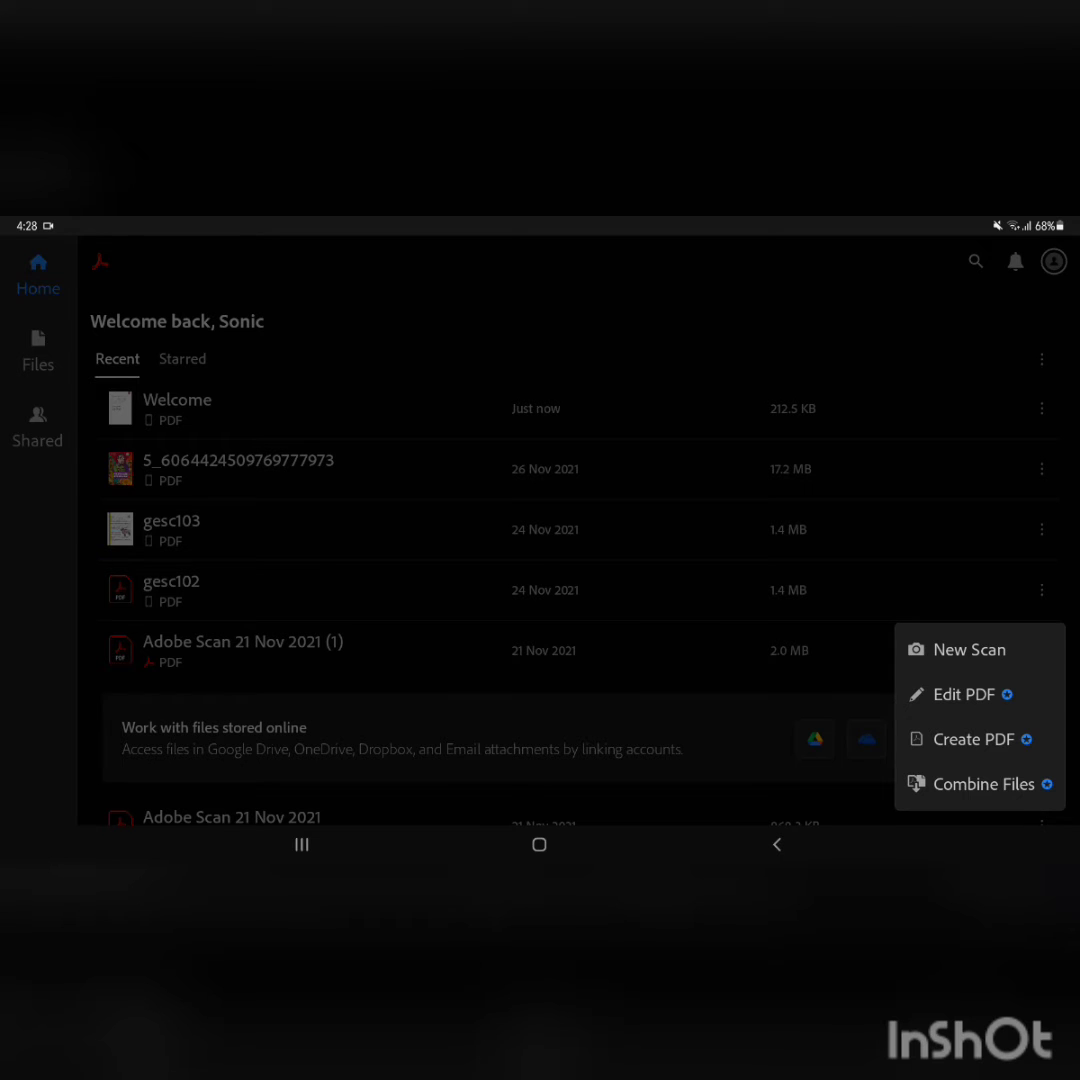
key("Escape")
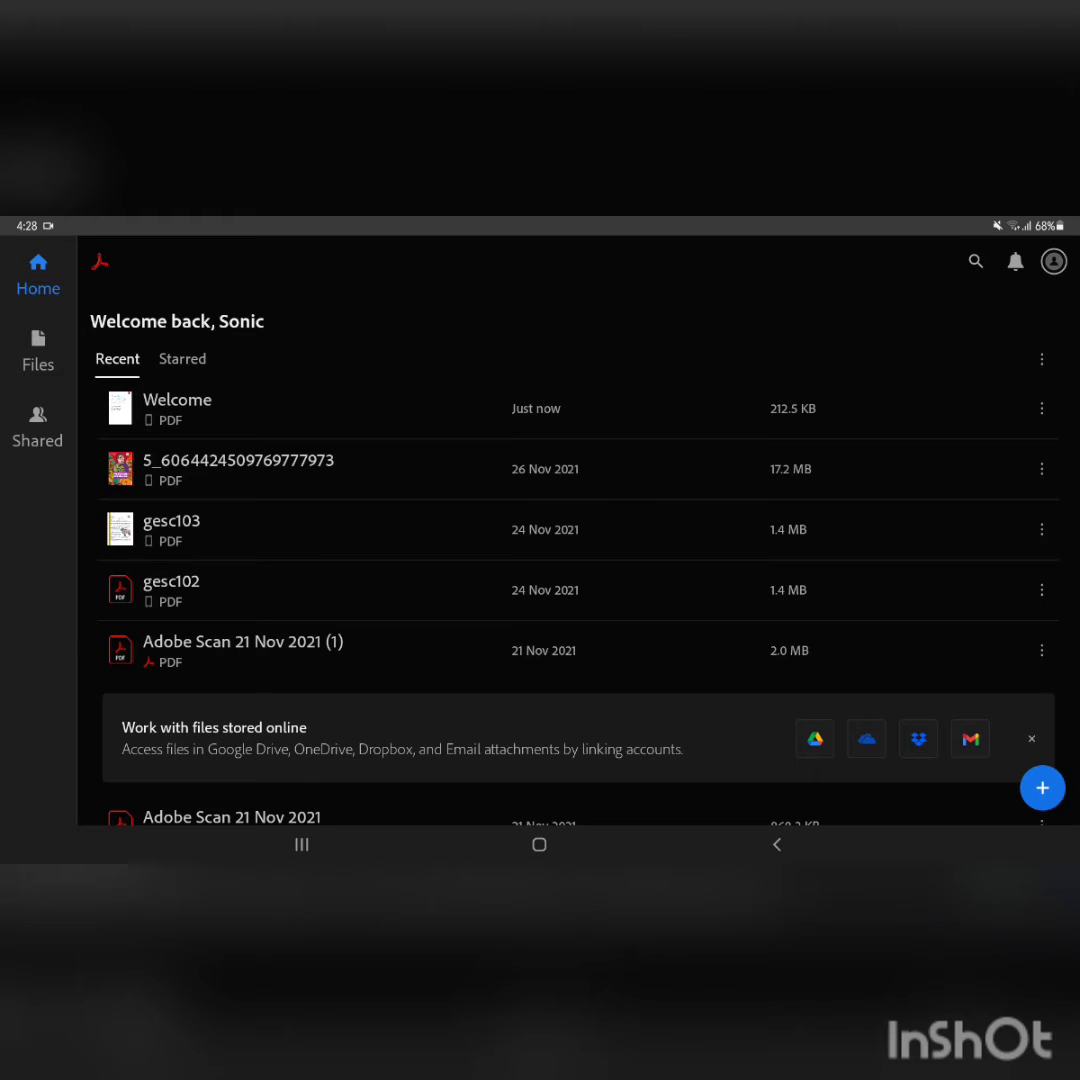
scroll(580, 600, "down", 3)
scroll(580, 600, "up", 3)
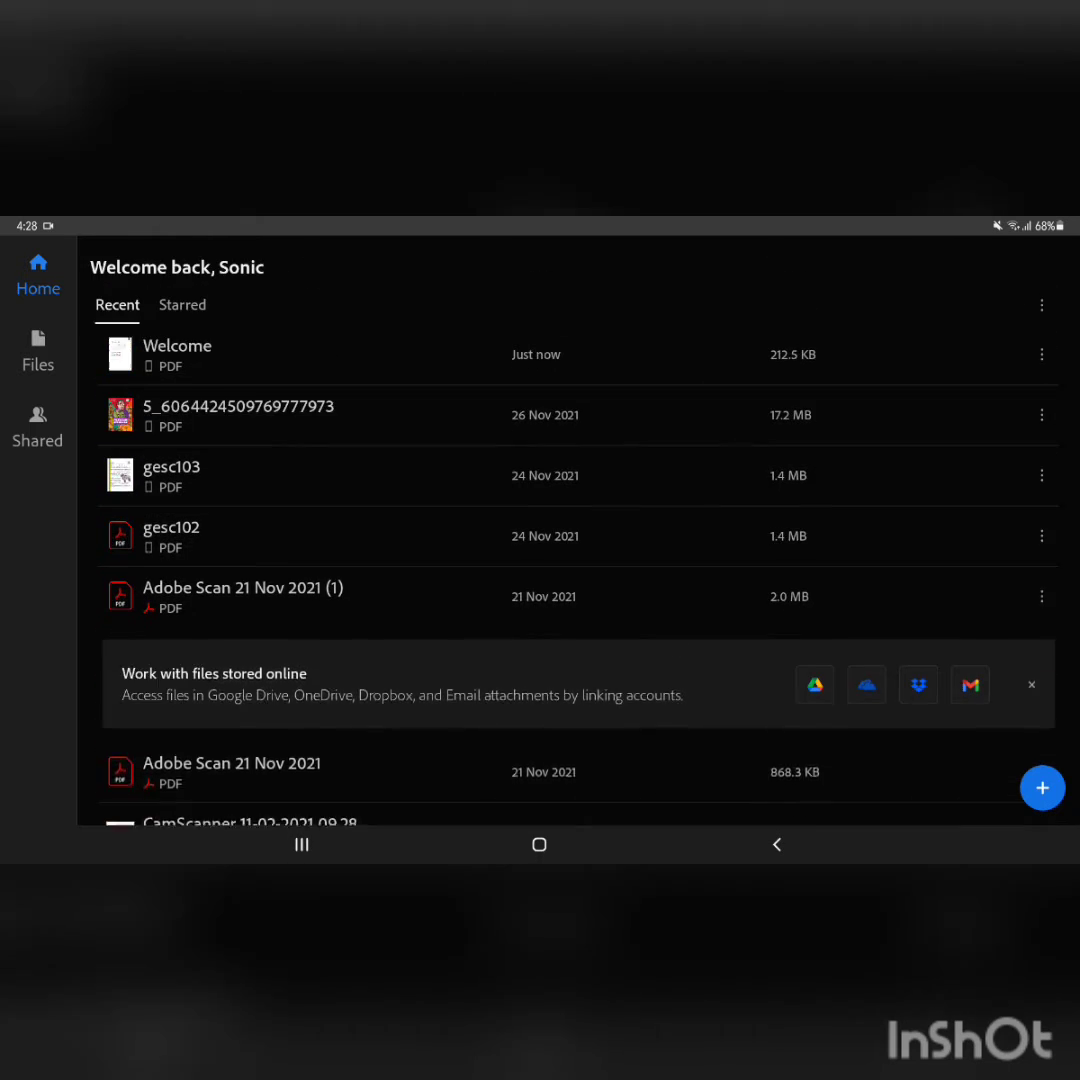
scroll(580, 600, "up", 1)
left_click(38, 352)
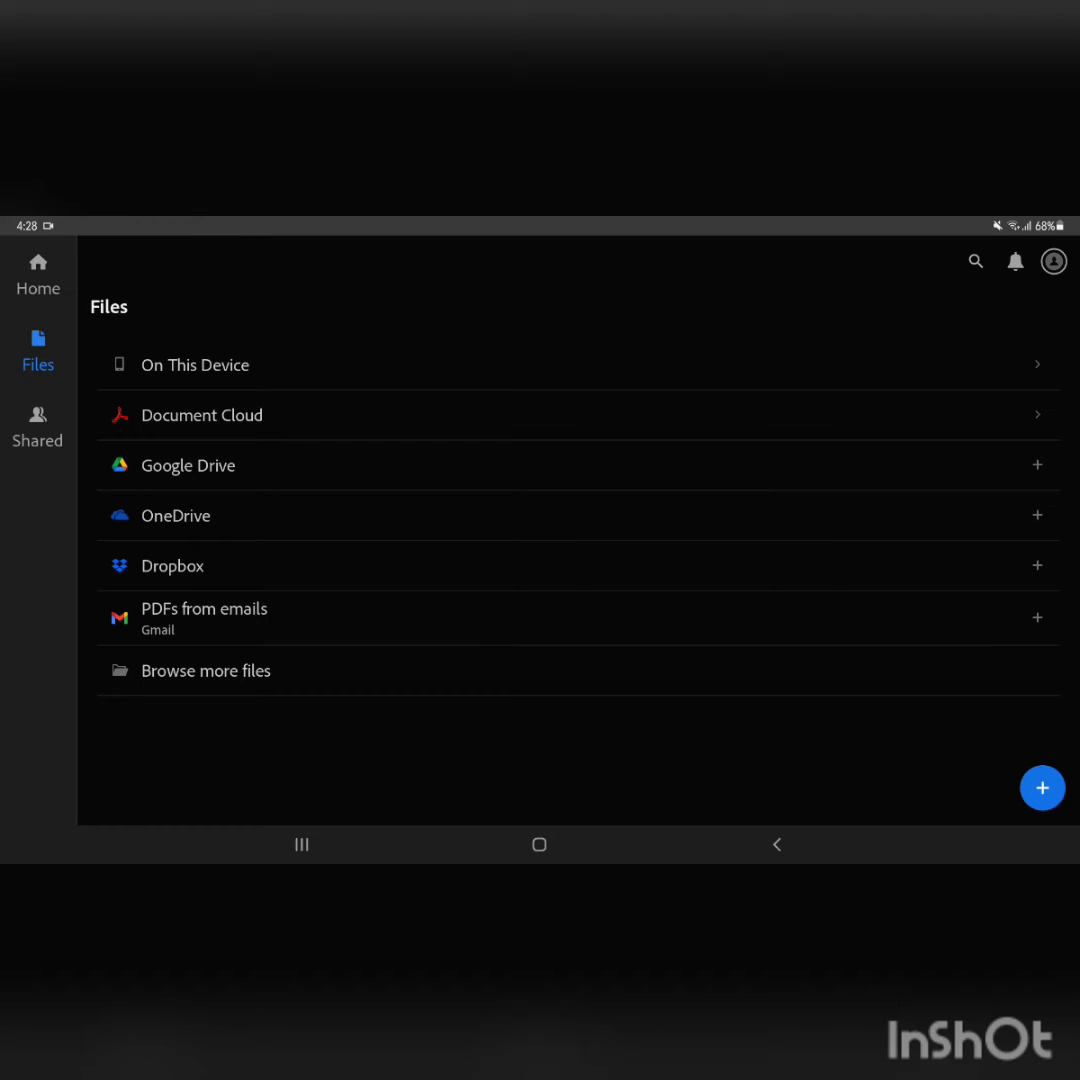
View the empty Shared lists, including By Others, then go back Home.
left_click(38, 425)
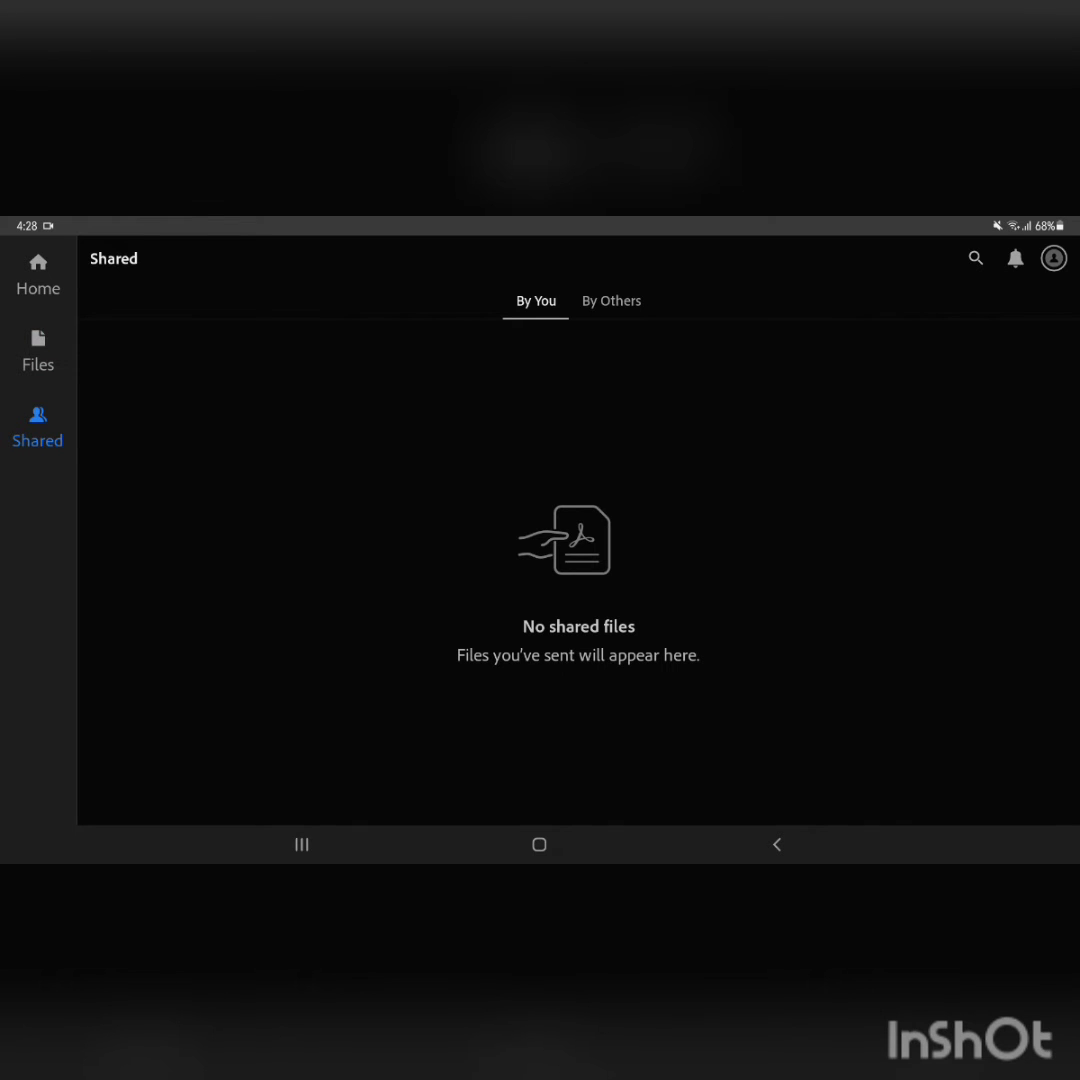
left_click(611, 300)
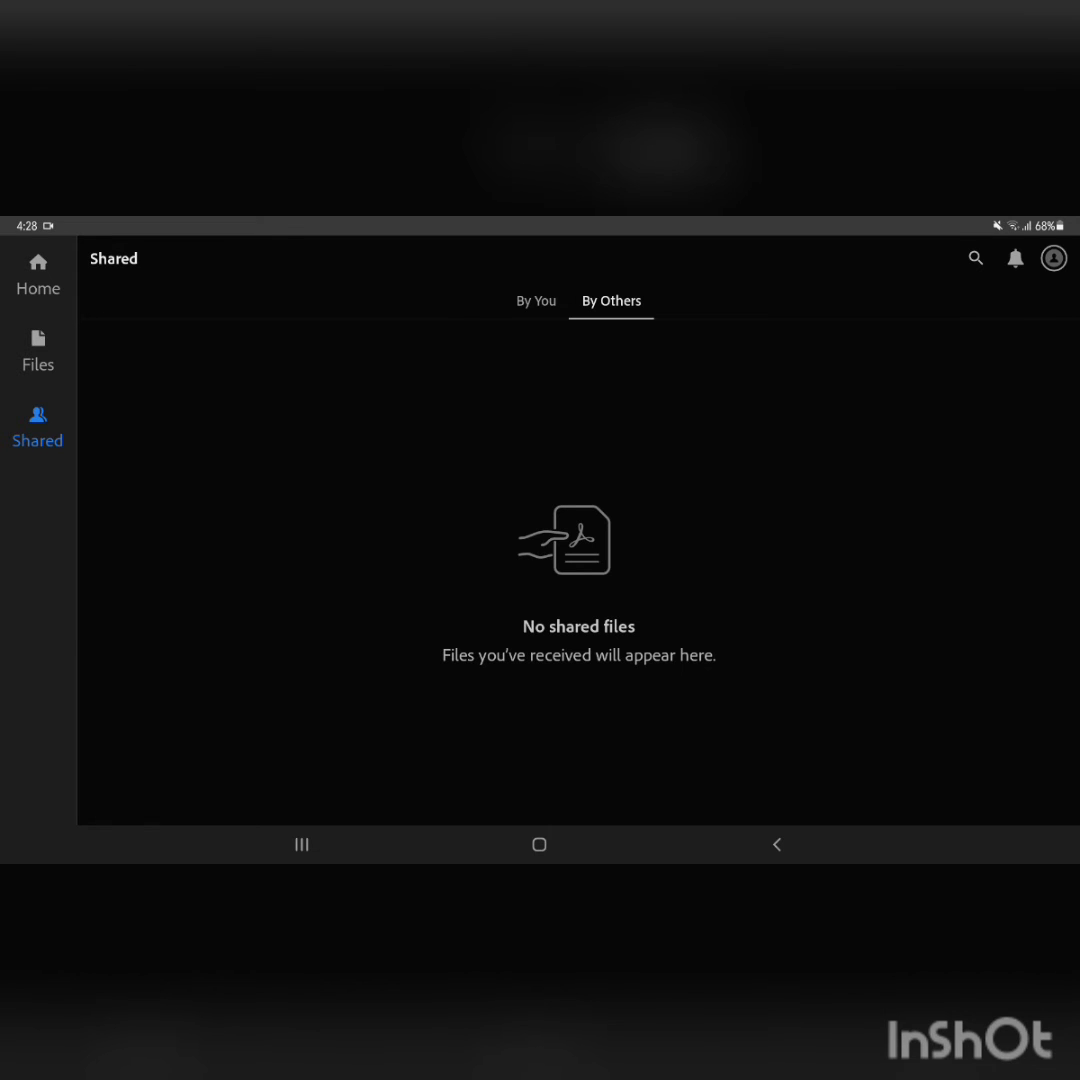
left_click(38, 275)
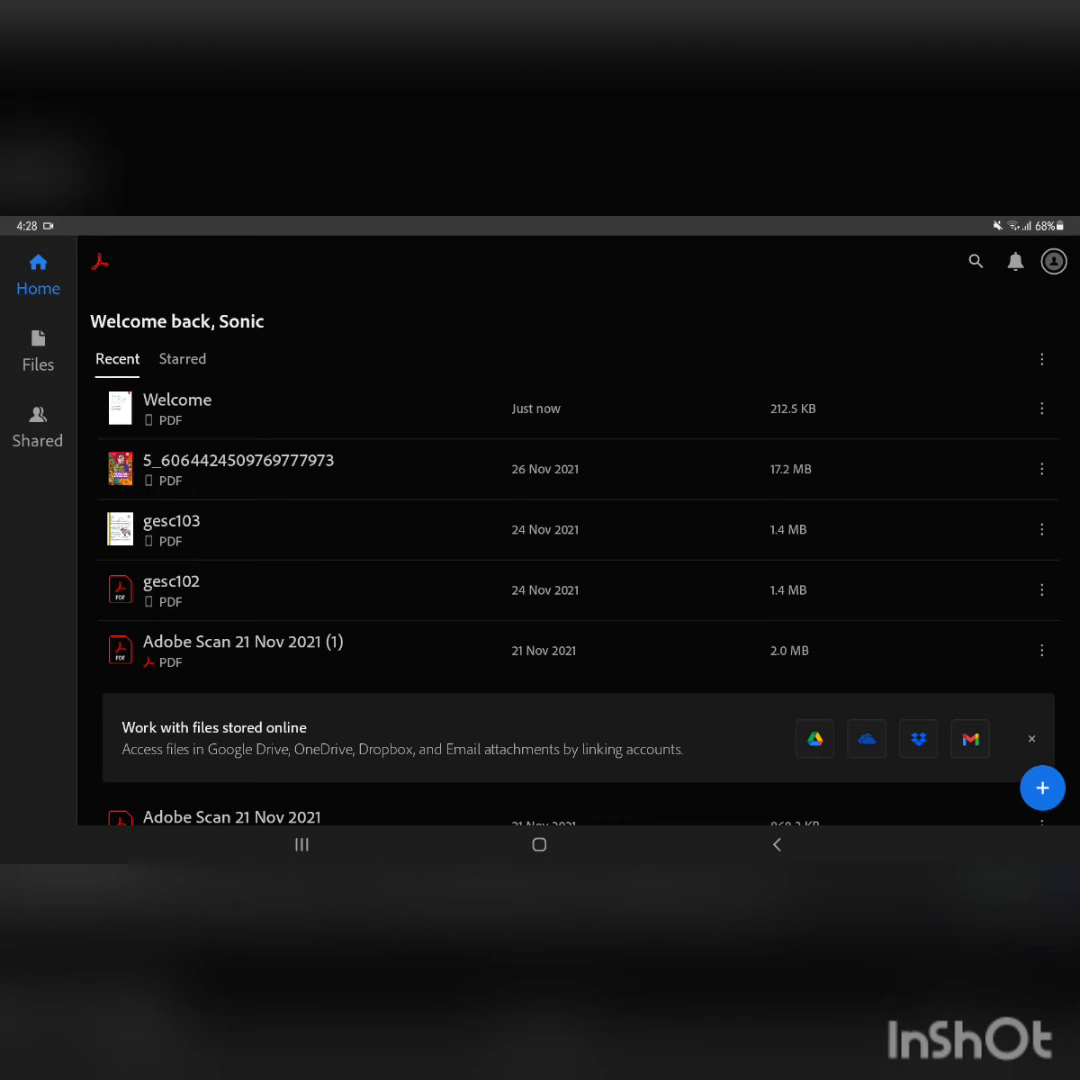
Dismiss the + menu again and clear the file search history, confirming the prompt.
left_click(1042, 787)
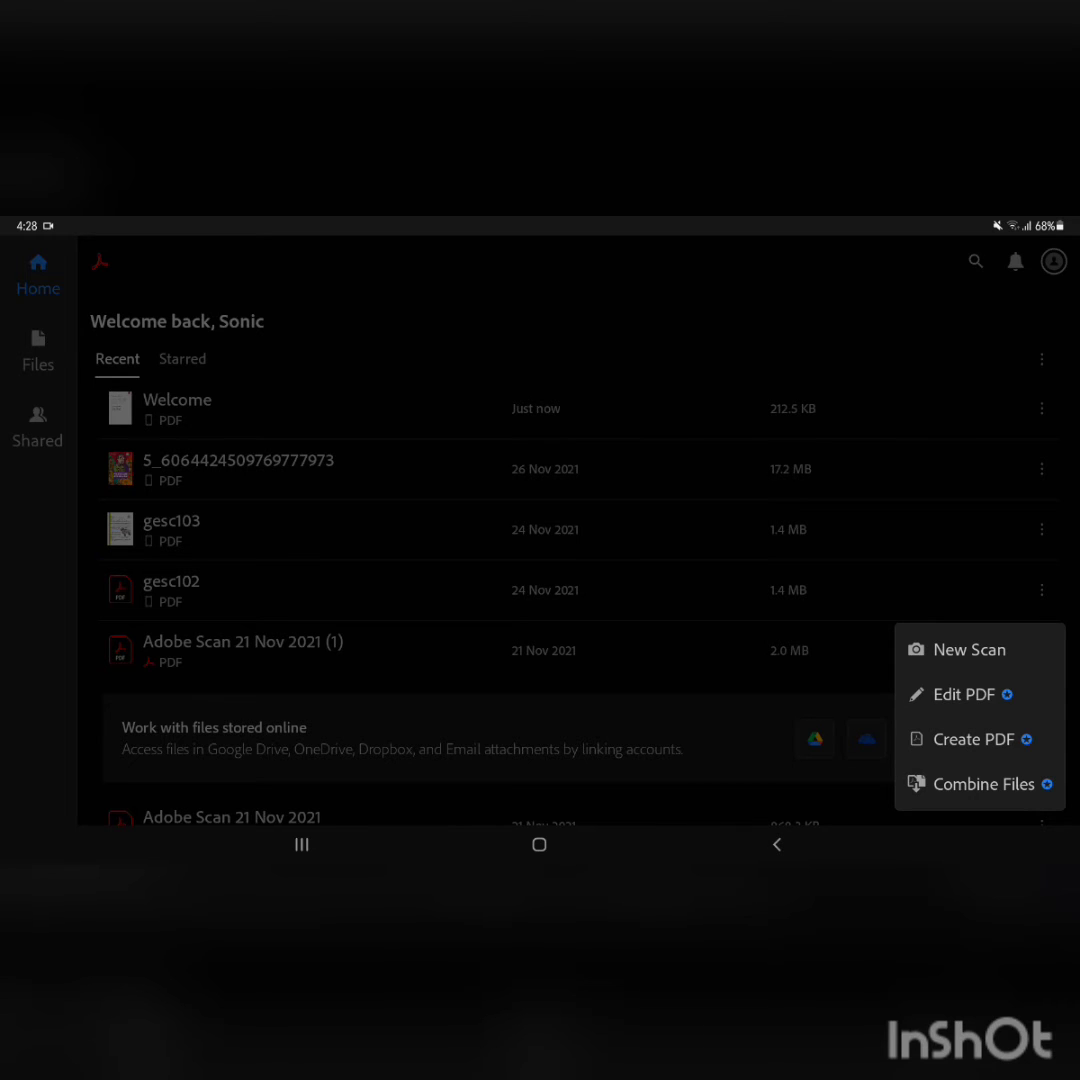
key("Escape")
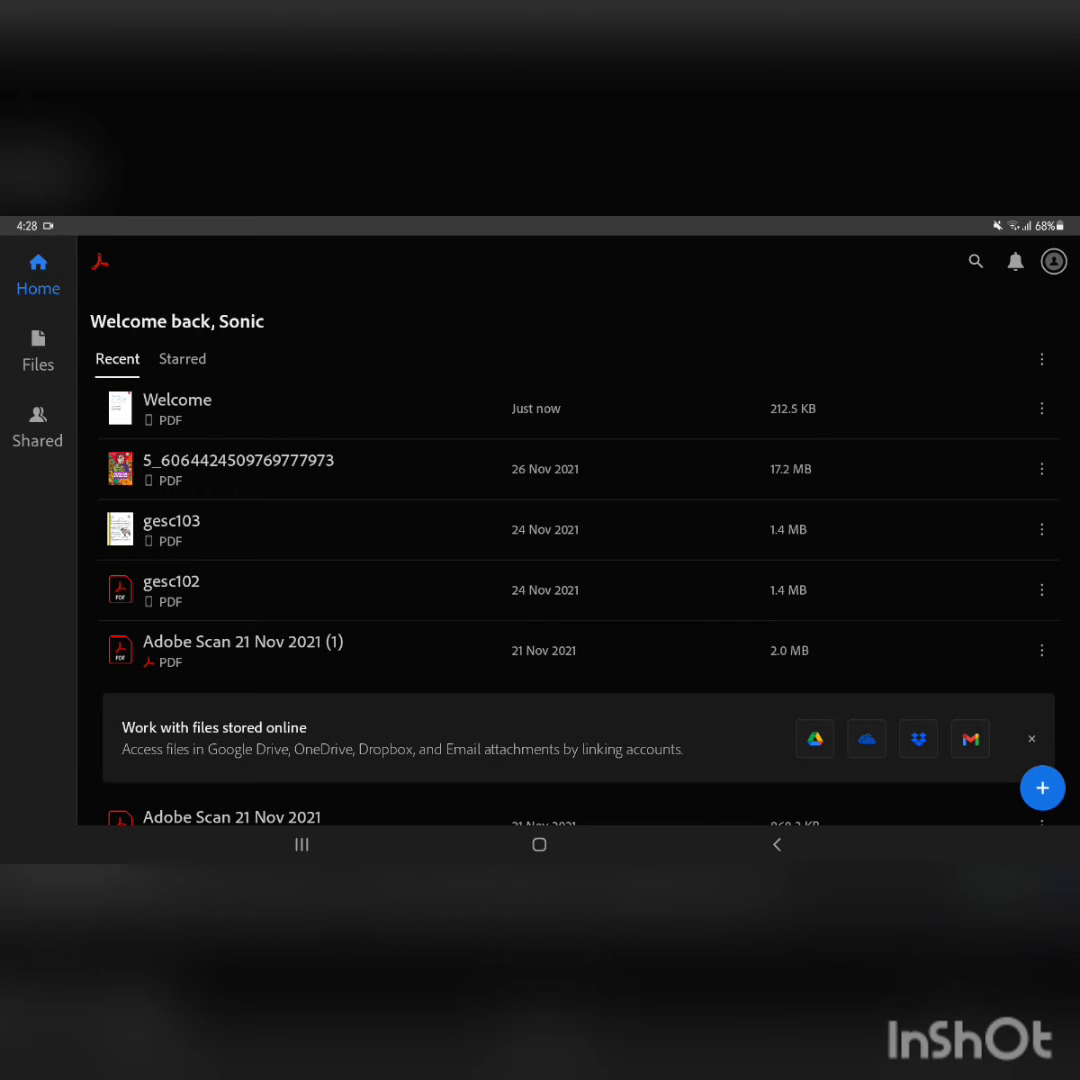
left_click(975, 261)
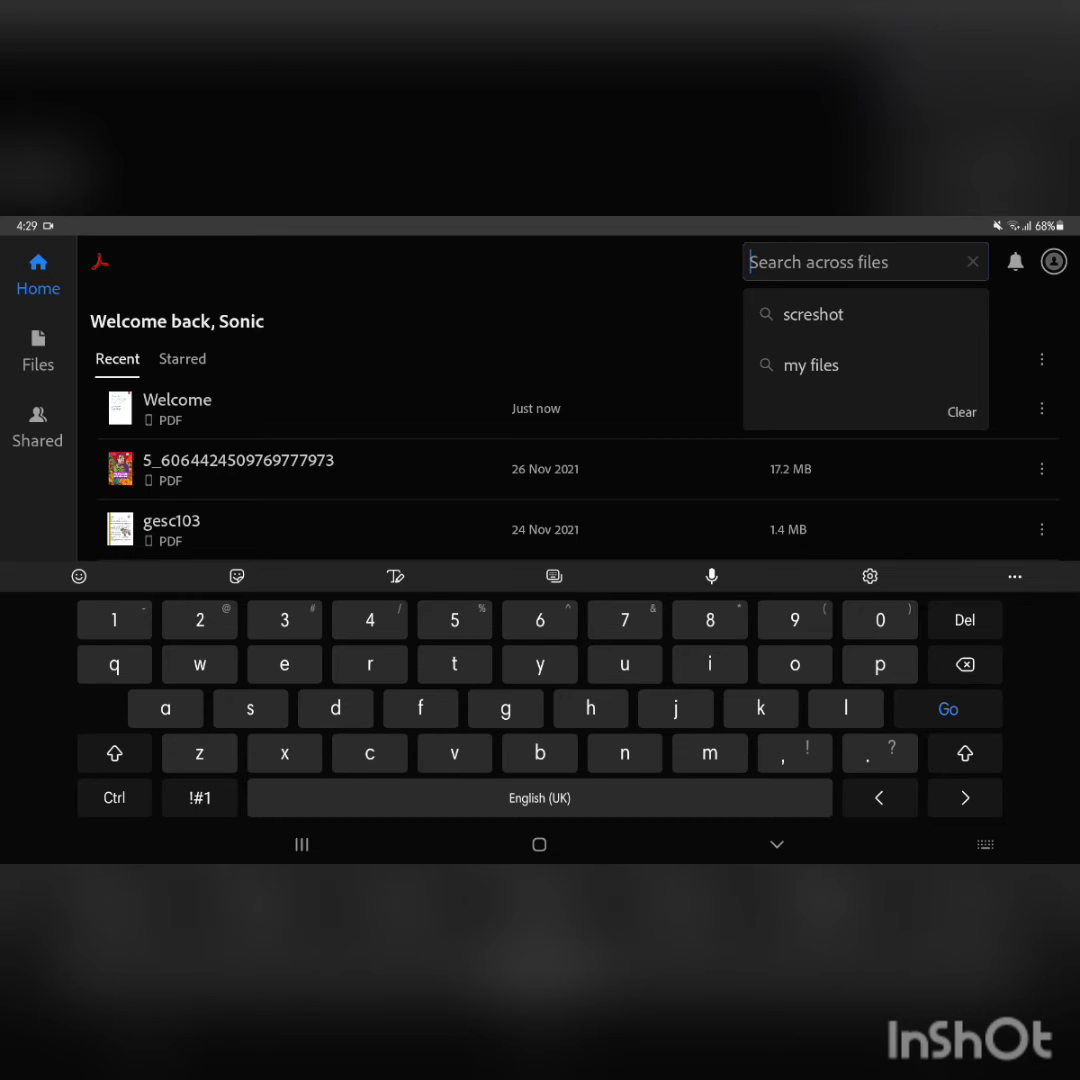
left_click(962, 411)
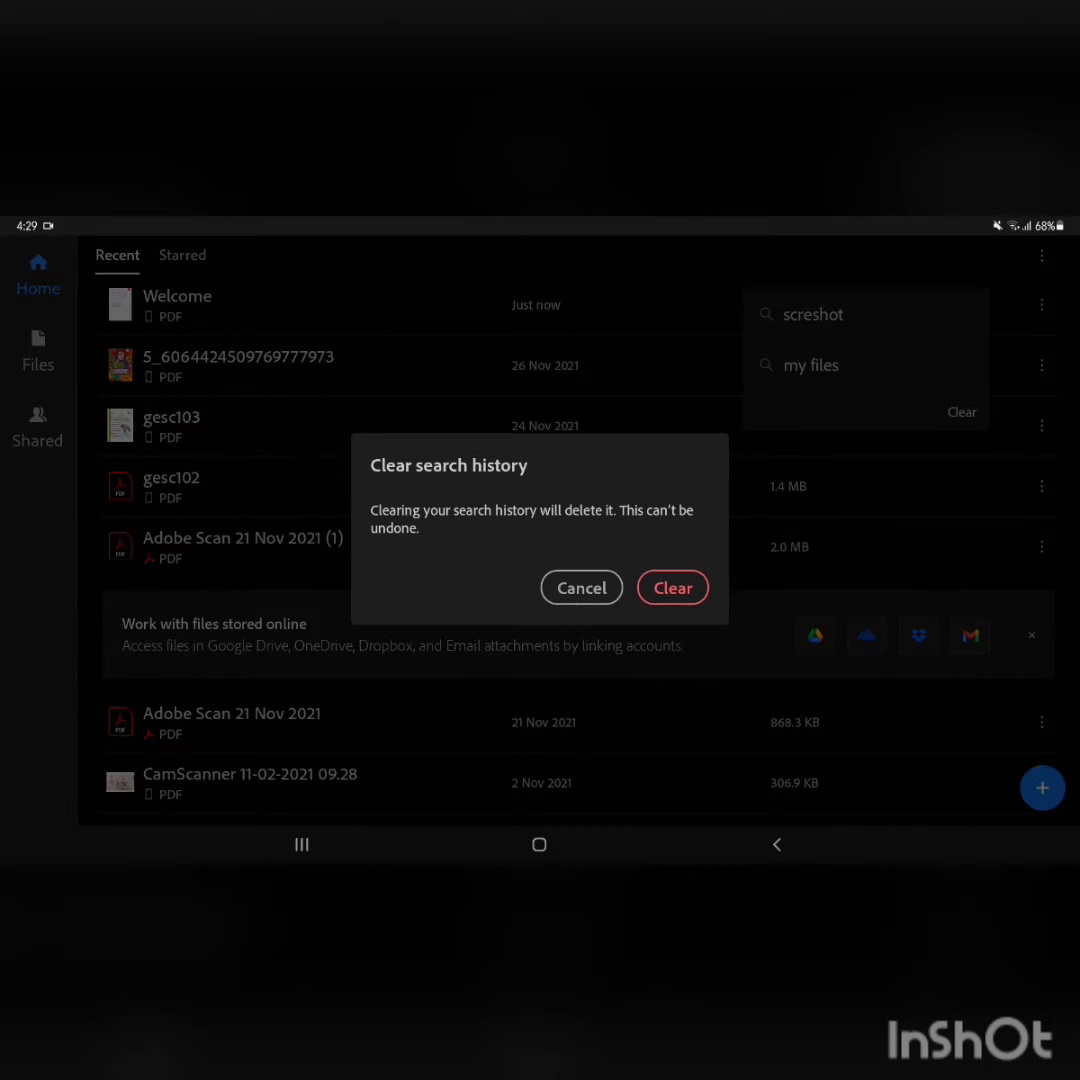
left_click(672, 588)
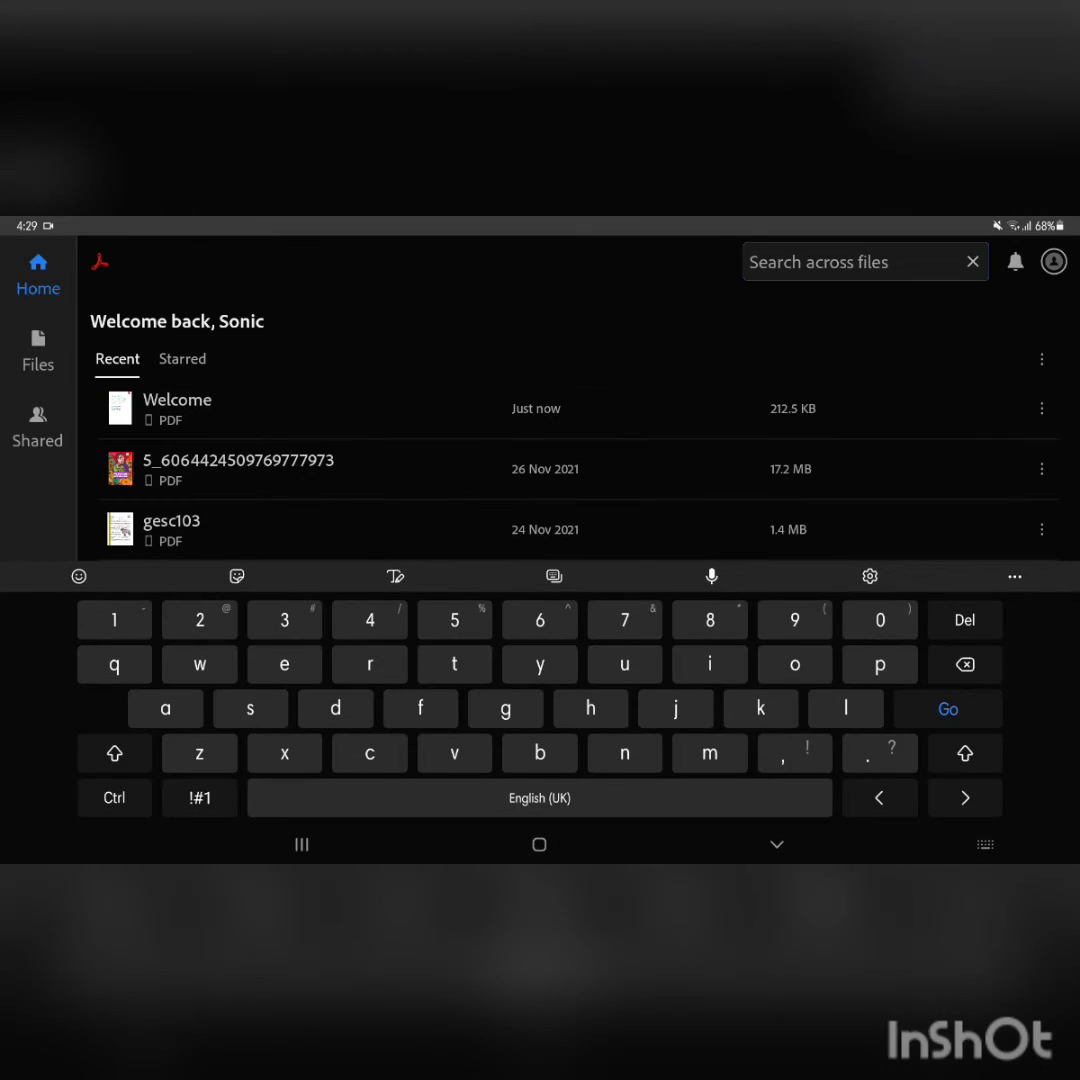
Check the empty notifications panel and return to the file search field.
left_click(1015, 261)
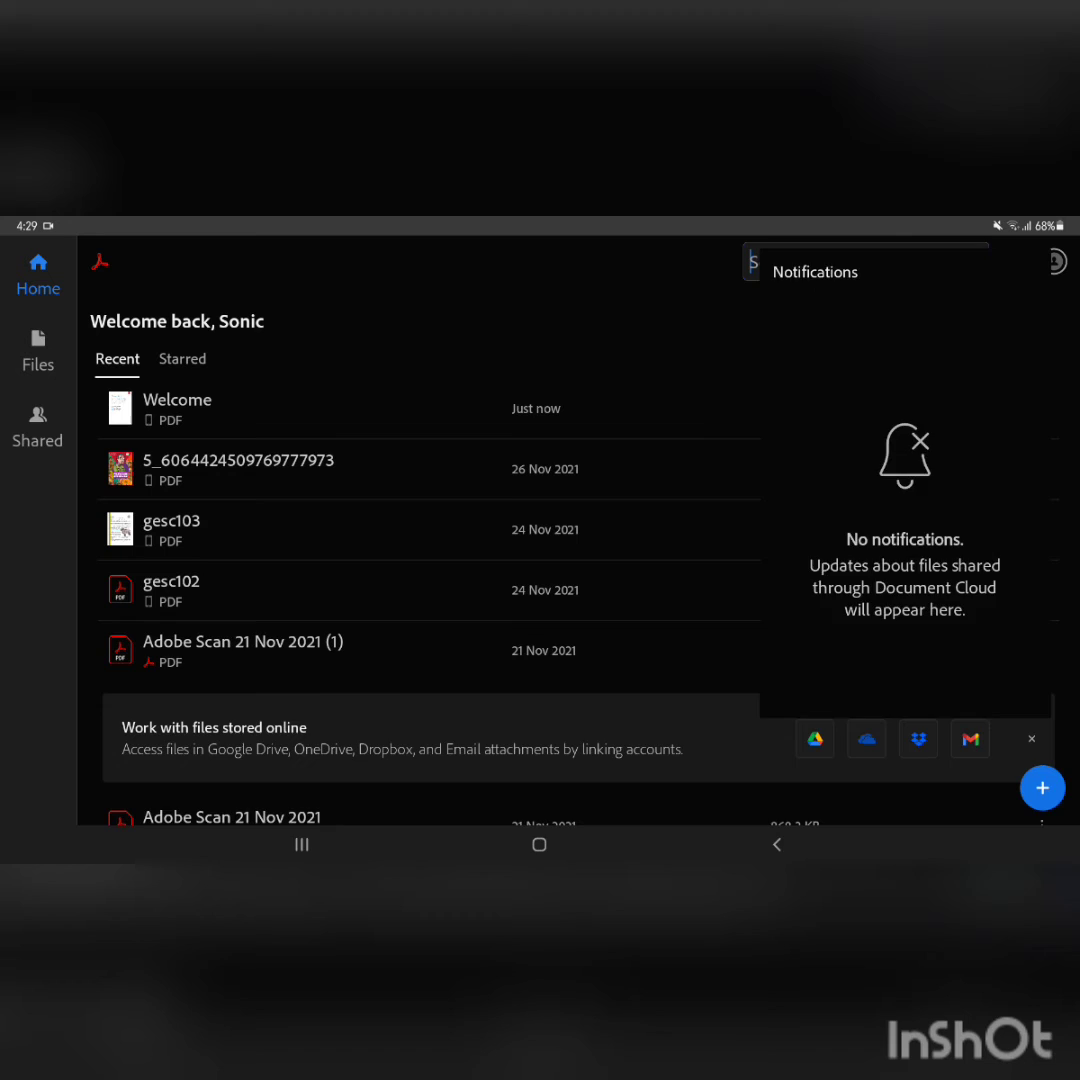
left_click(818, 262)
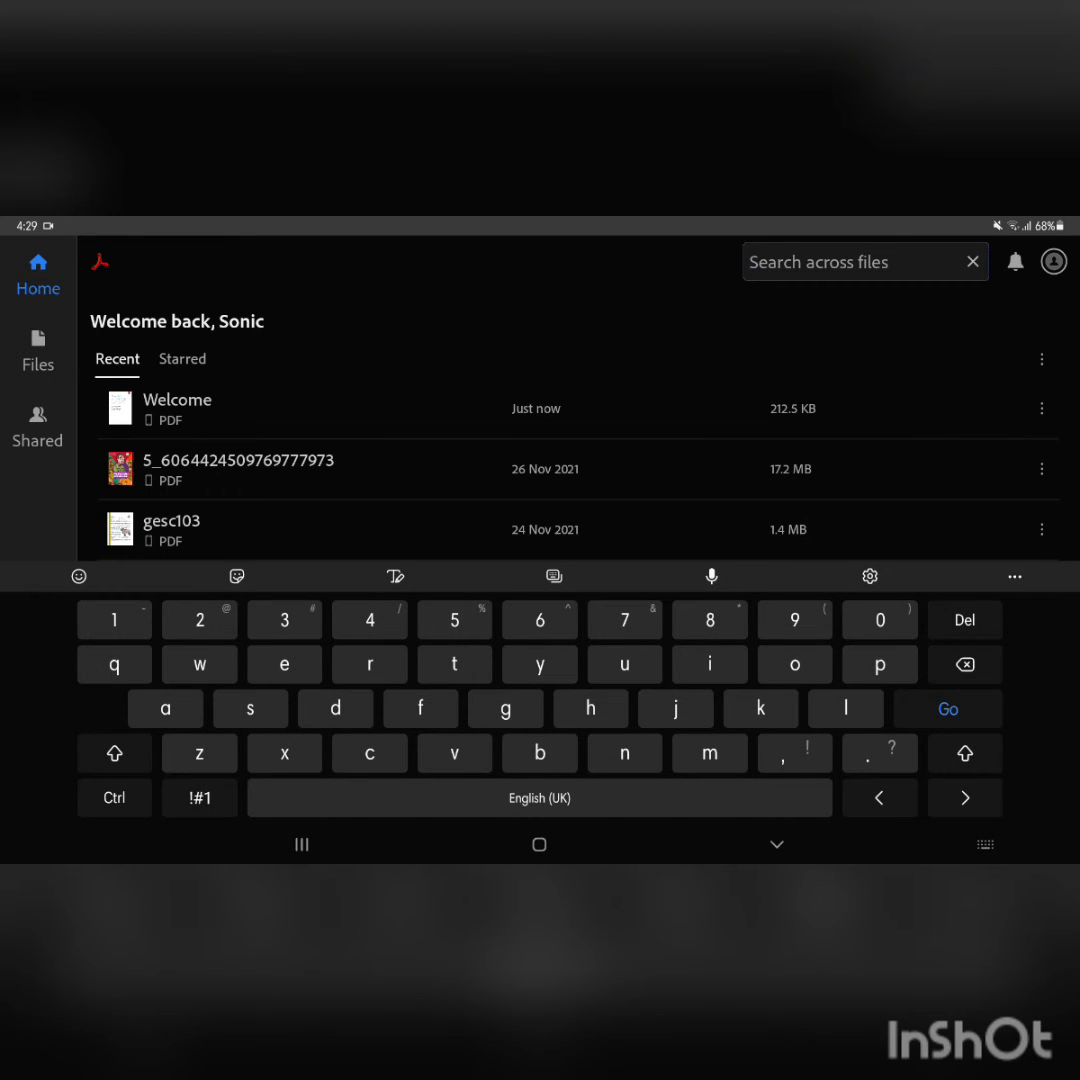
From the profile icon, page through Preferences, Subscriptions, Help & Support and About Adobe Acrobat.
left_click(1054, 262)
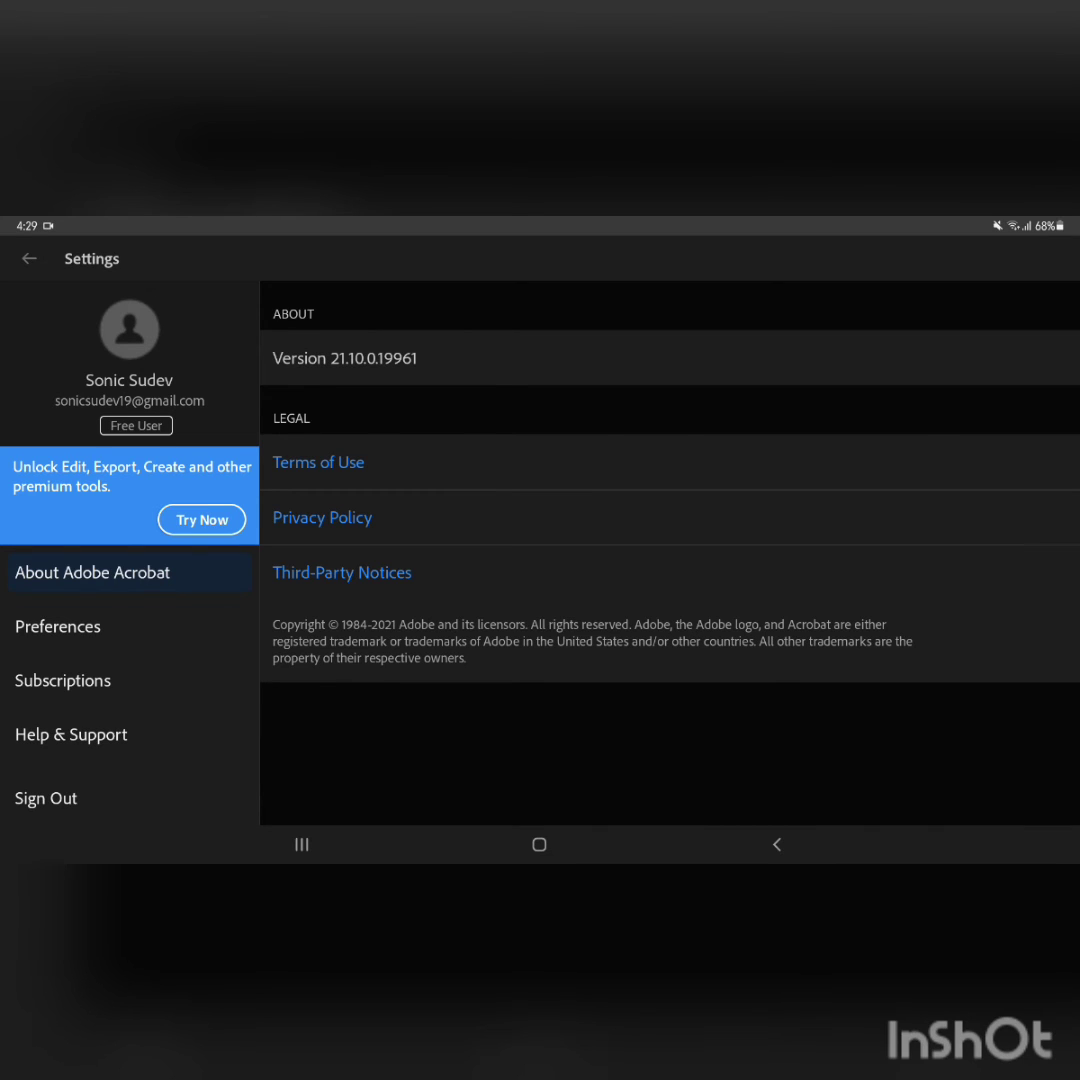
left_click(58, 626)
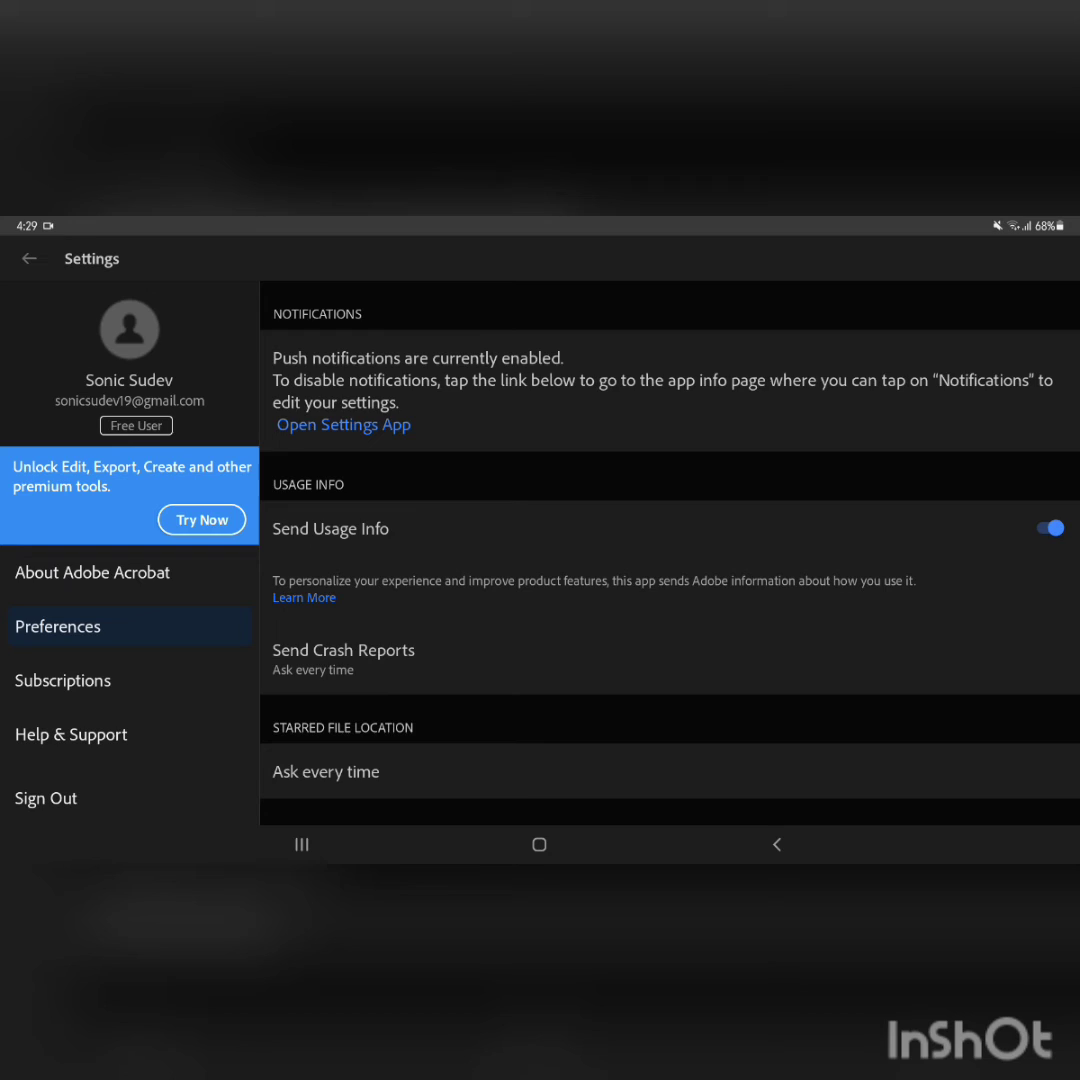
left_click(62, 680)
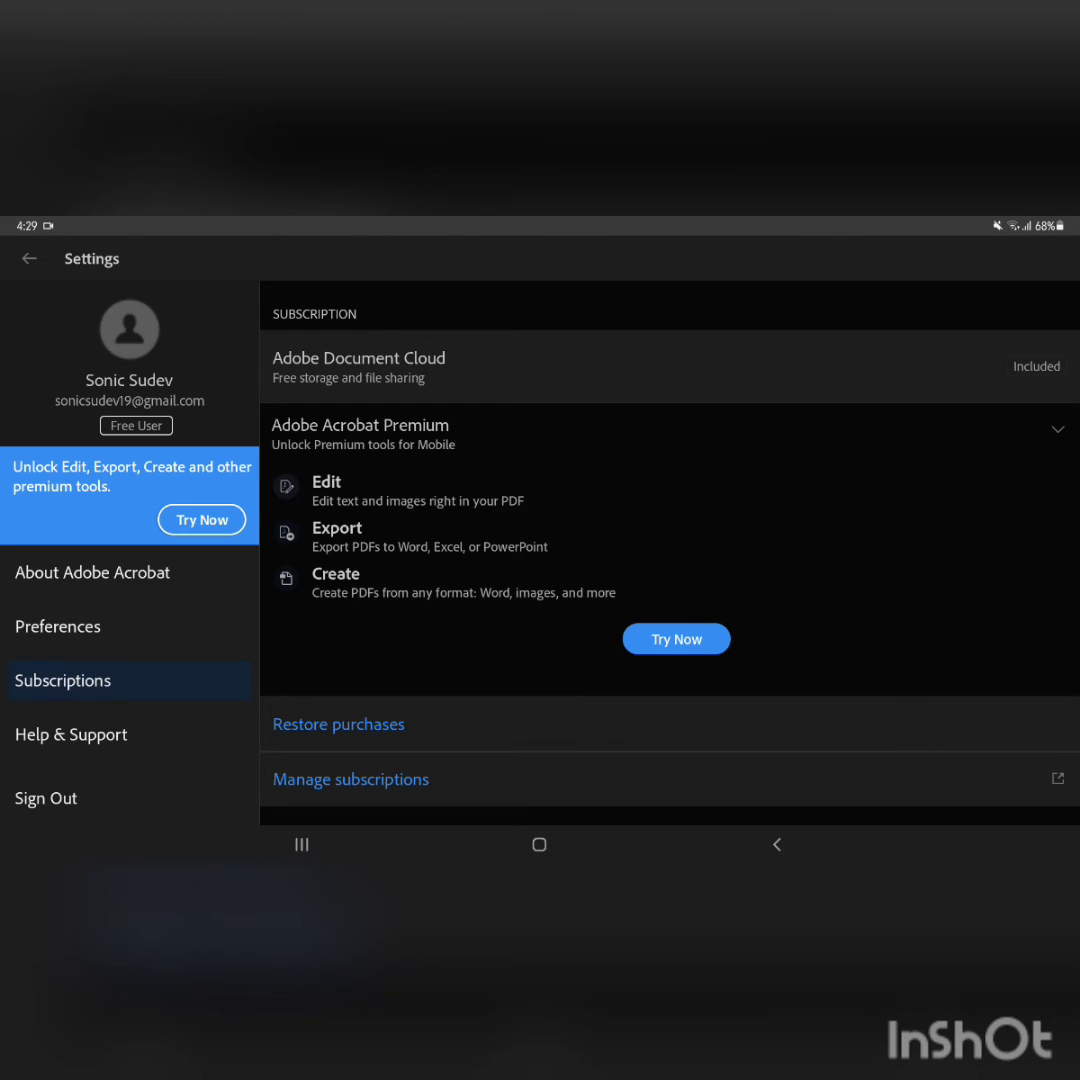
left_click(71, 734)
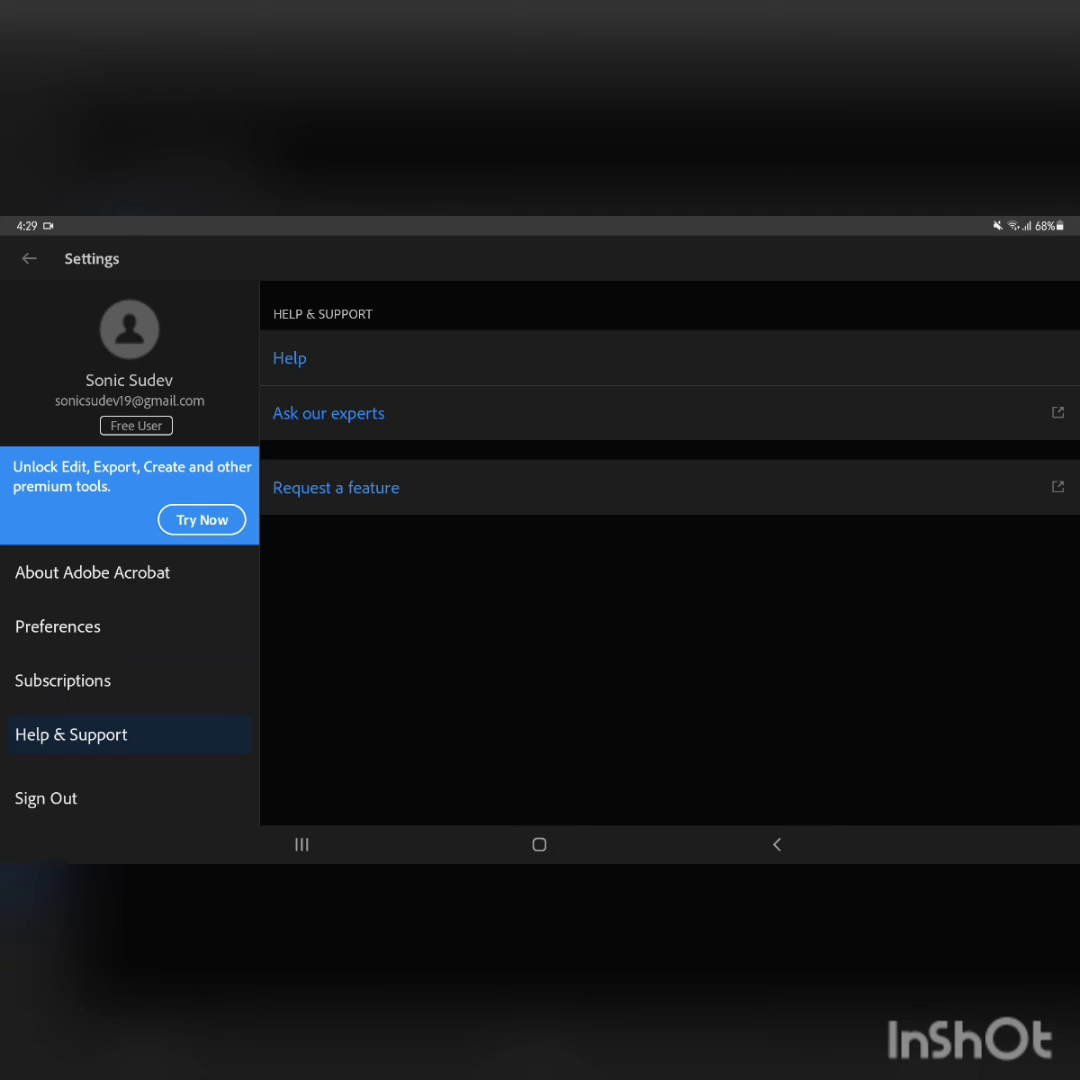
left_click(92, 572)
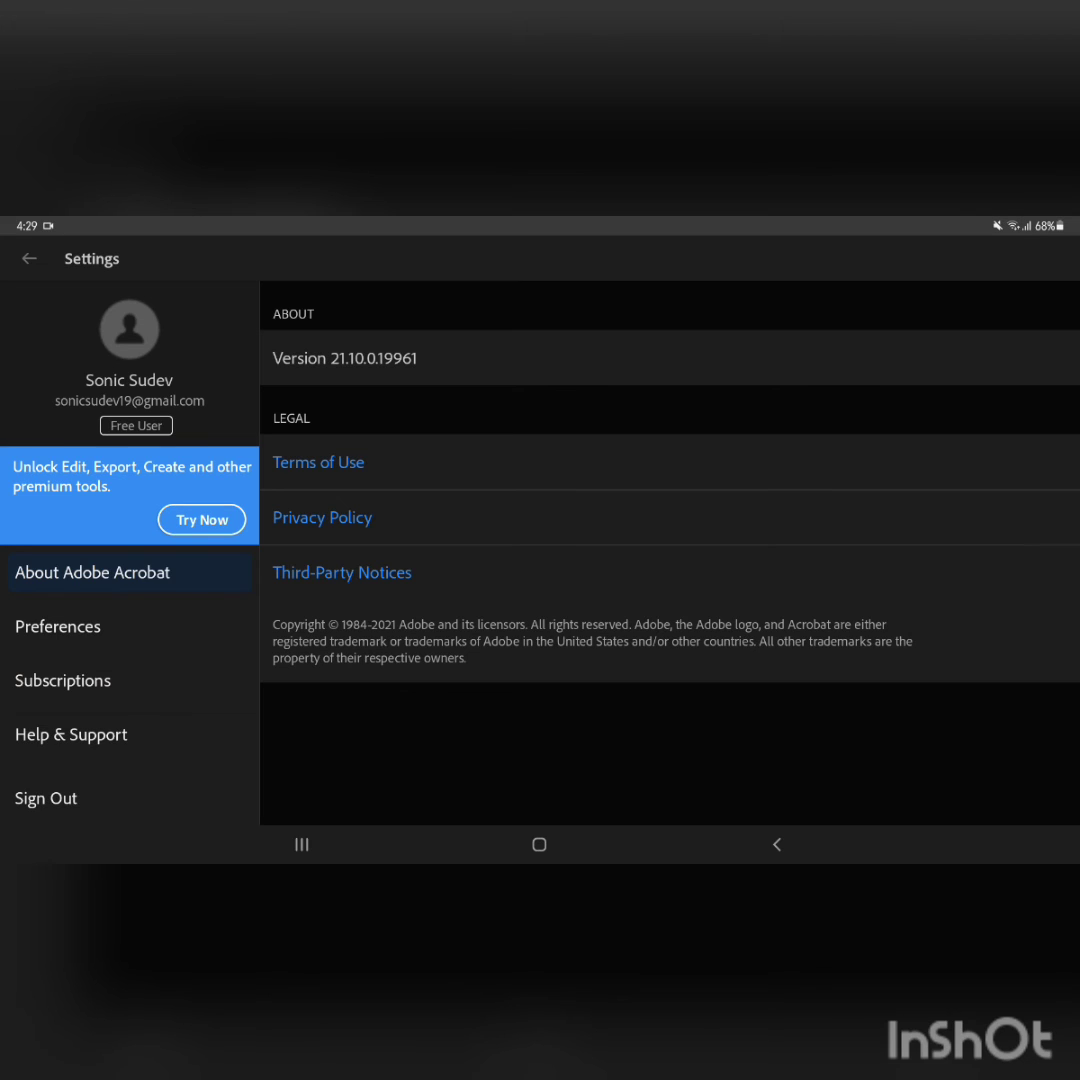
Leave Settings and reopen the Welcome PDF from the Recent list.
key("Escape")
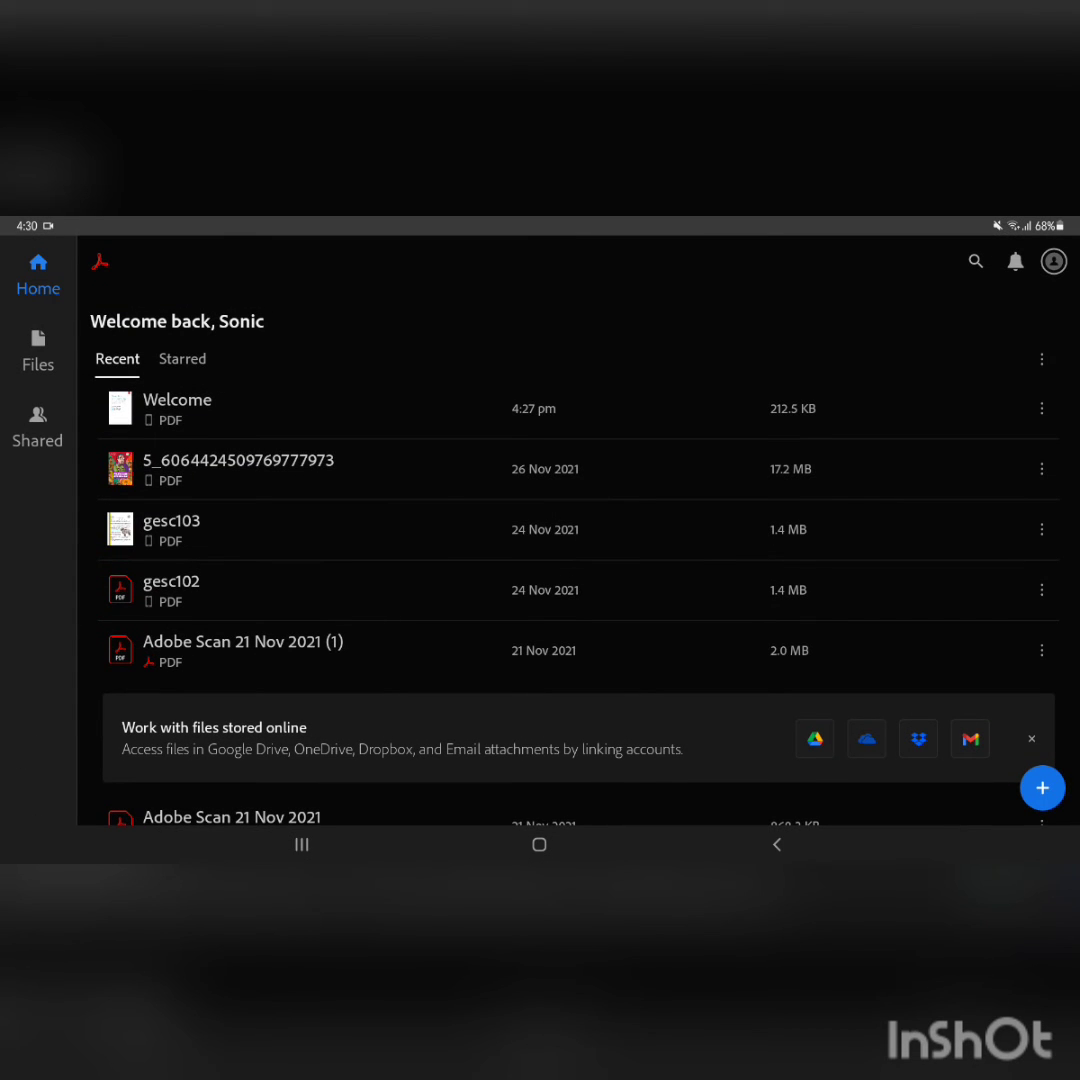
left_click(177, 400)
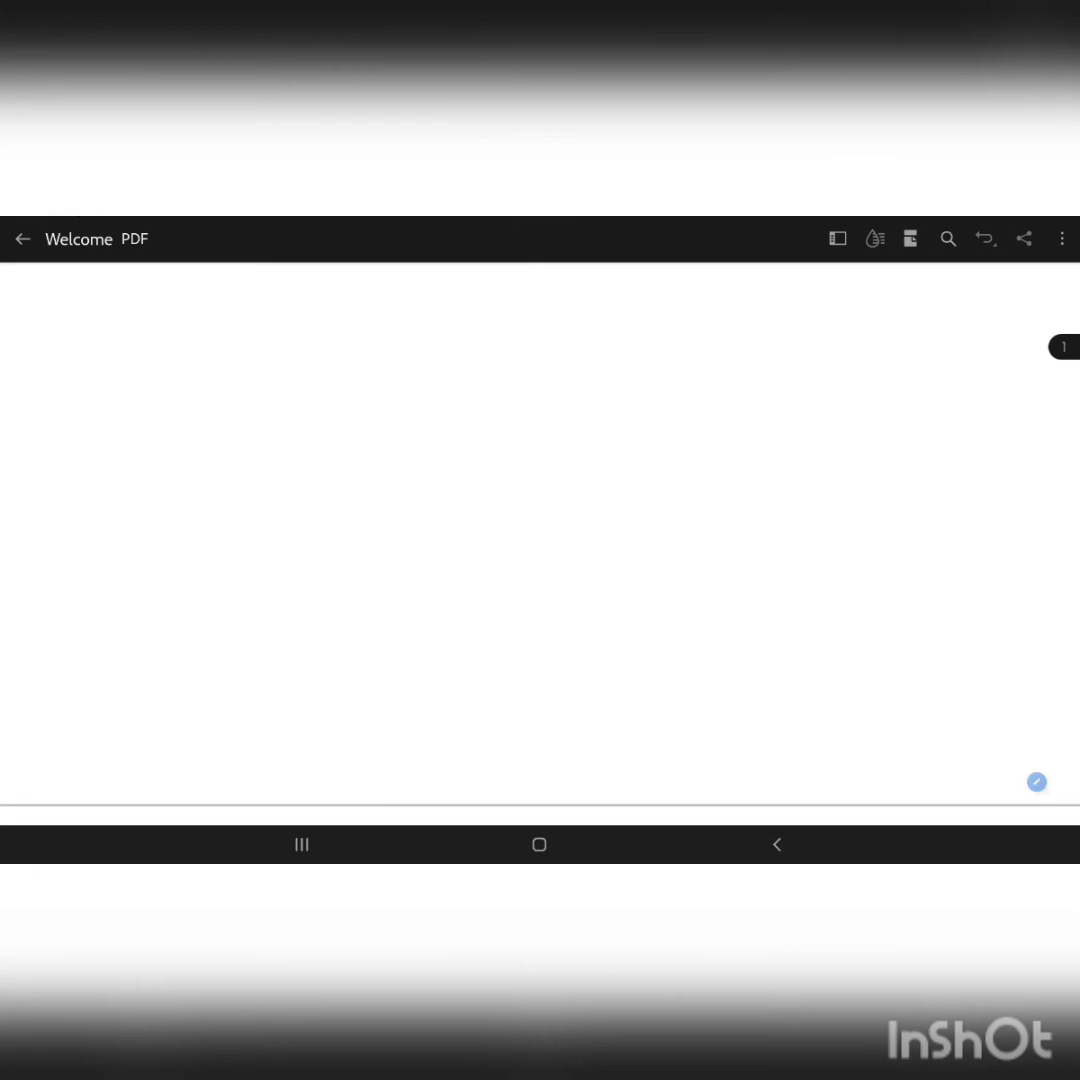
scroll(540, 540, "down", 2)
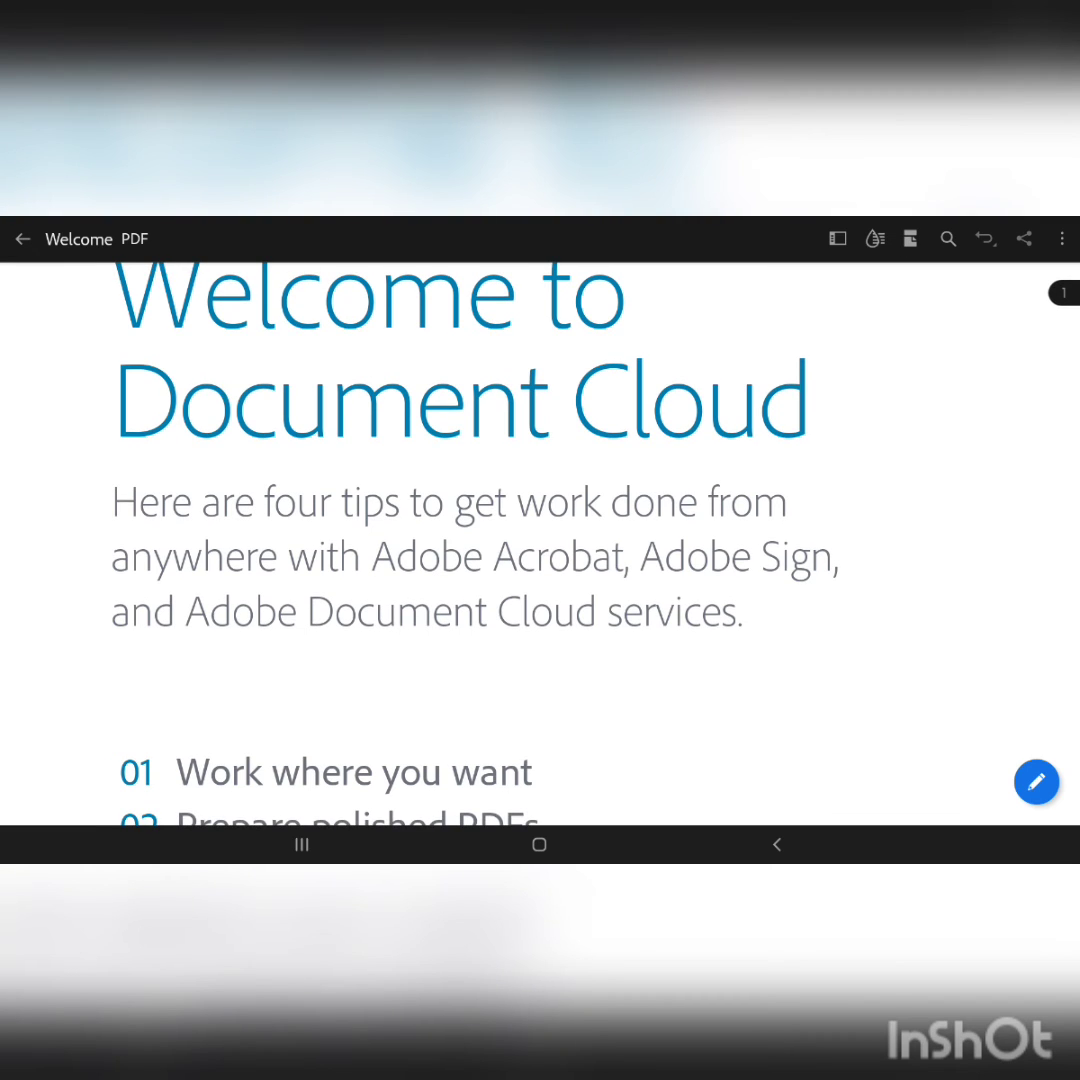
scroll(540, 540, "down", 5)
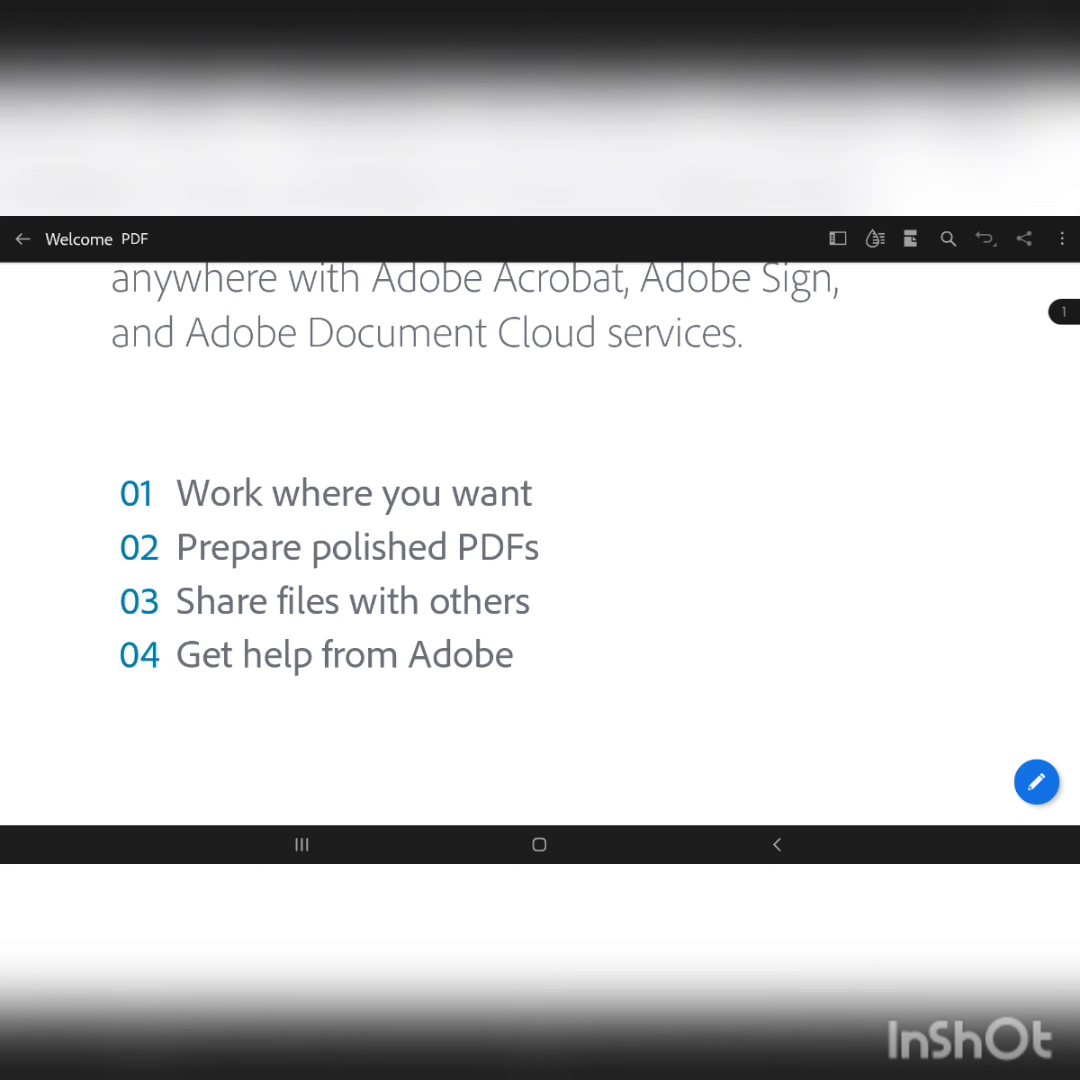
scroll(540, 540, "down", 10)
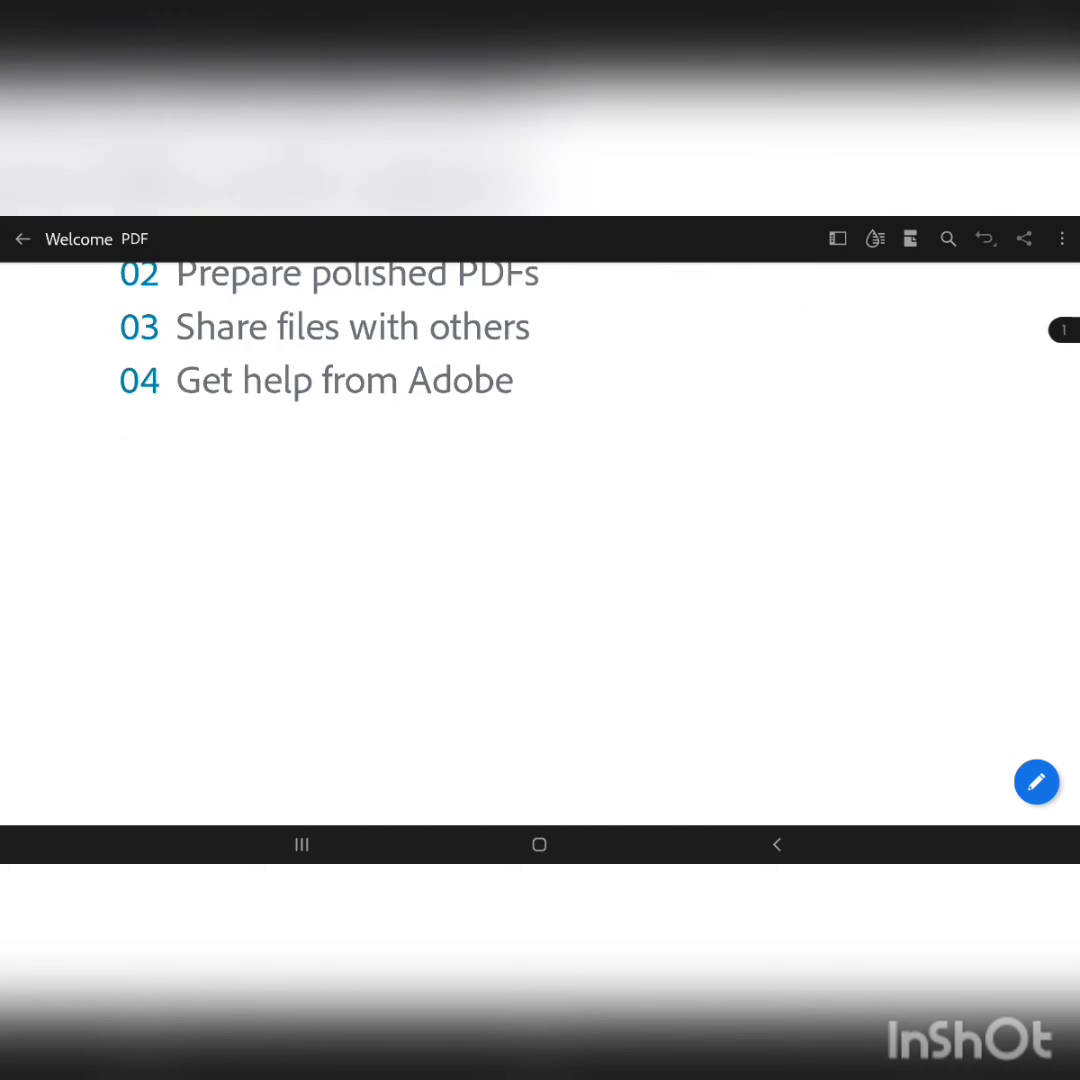
scroll(540, 540, "up", 3)
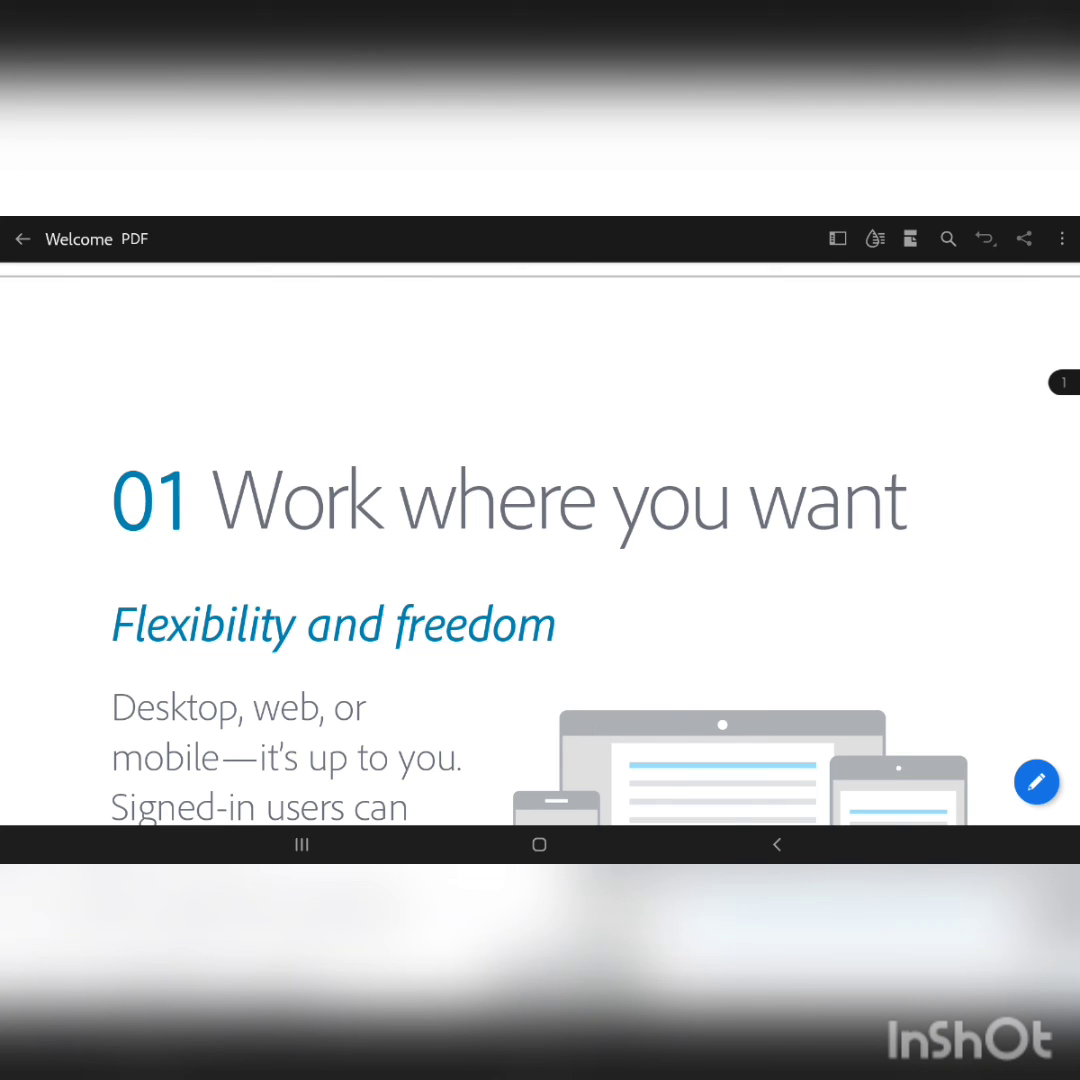
Reveal the Comment, Fill & Sign, Edit PDF and Organize Pages actions, then dismiss them.
left_click(1036, 781)
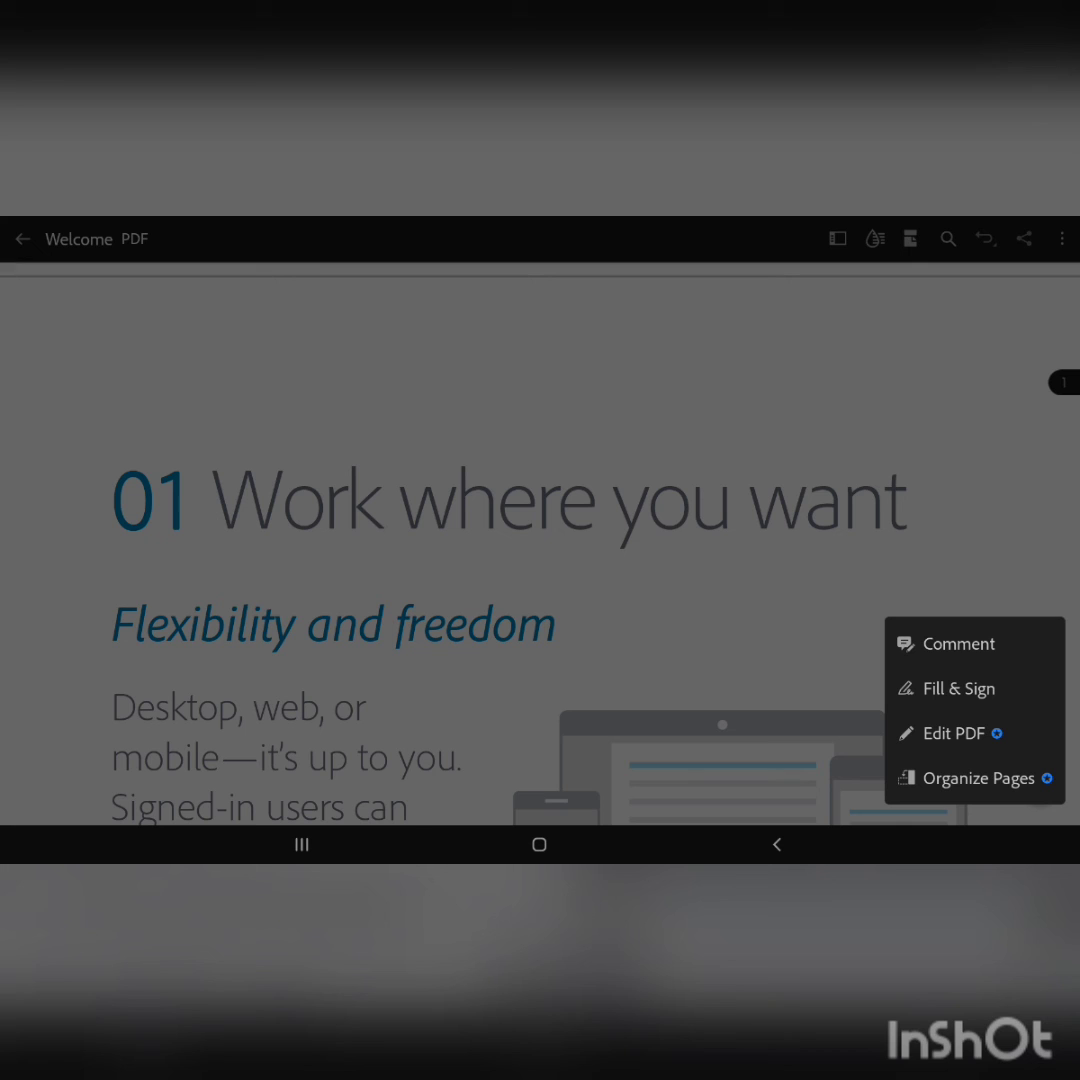
key("Escape")
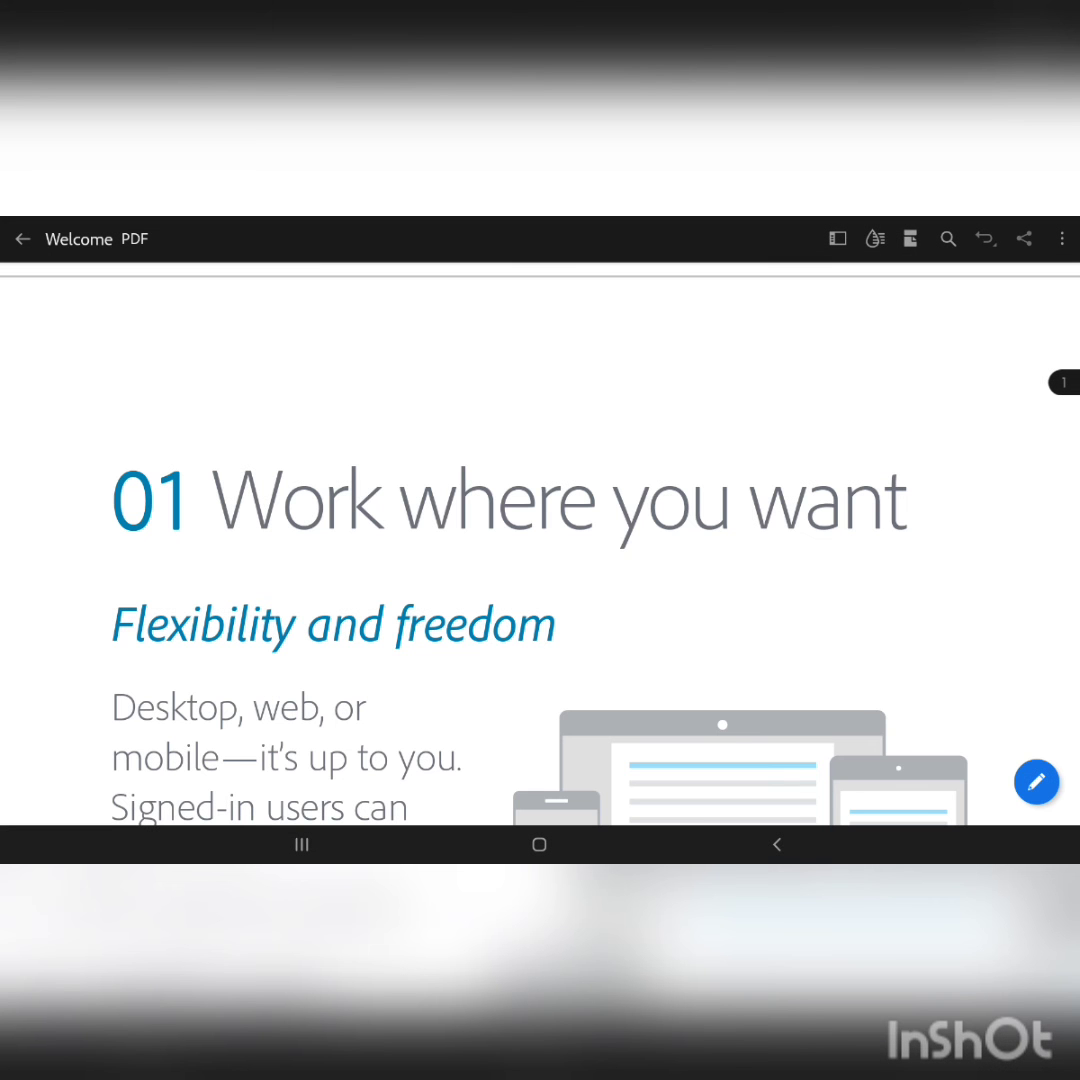